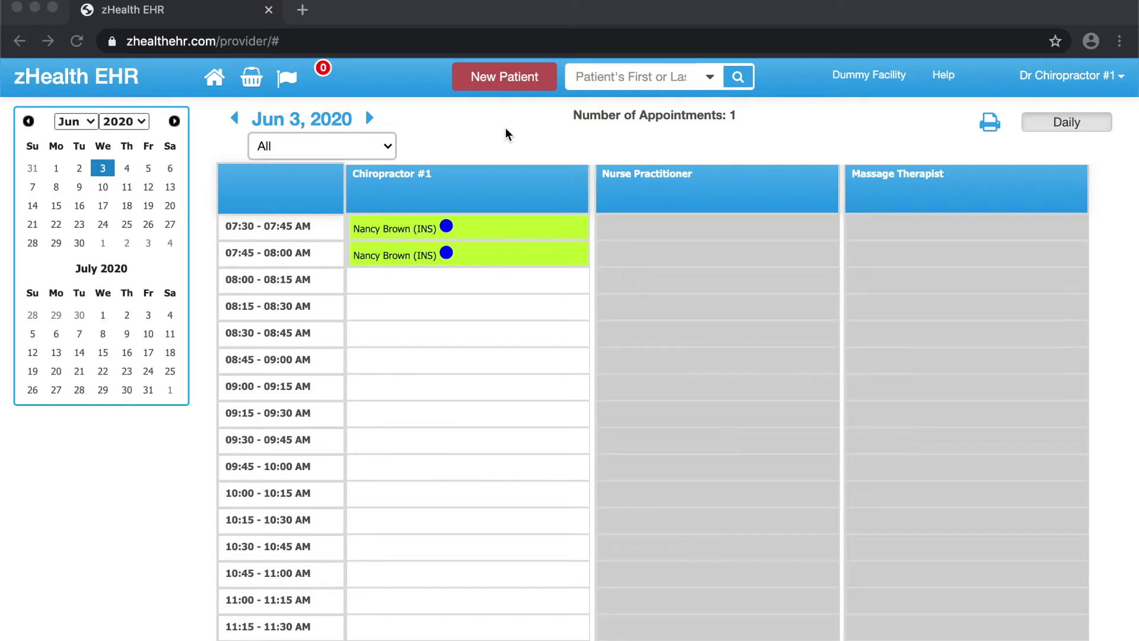
# Open the patient's chart from the 07:30 AM appointment on Jun 3, 2020 and review the flagged follow-ups
pyautogui.click(386, 233)
pyautogui.click(386, 233)
pyautogui.click(711, 238)
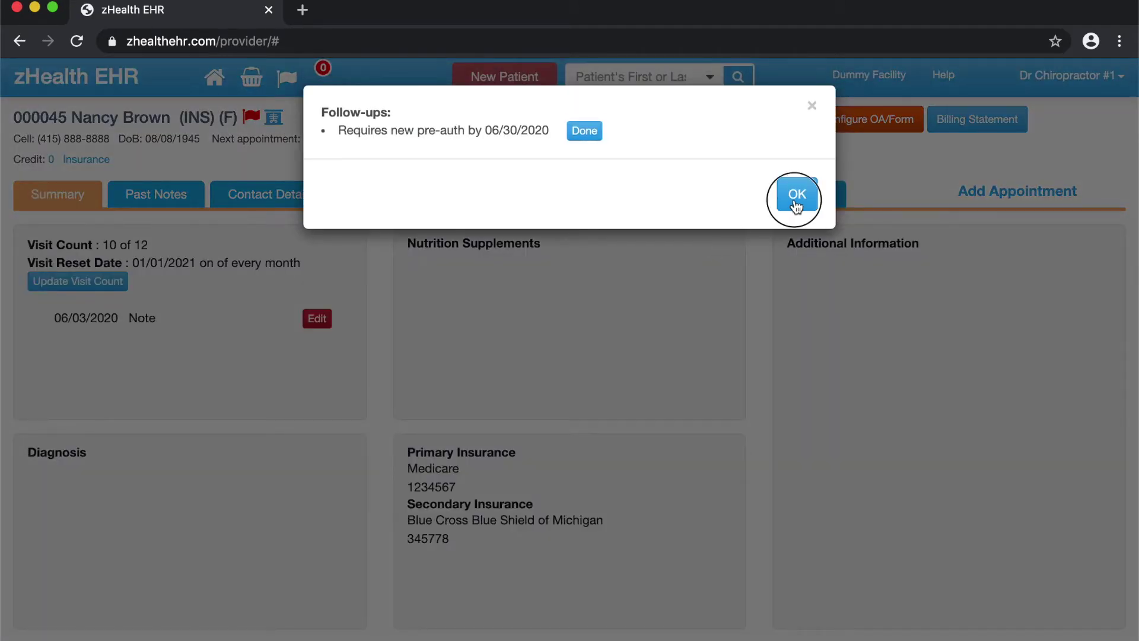
pyautogui.click(796, 203)
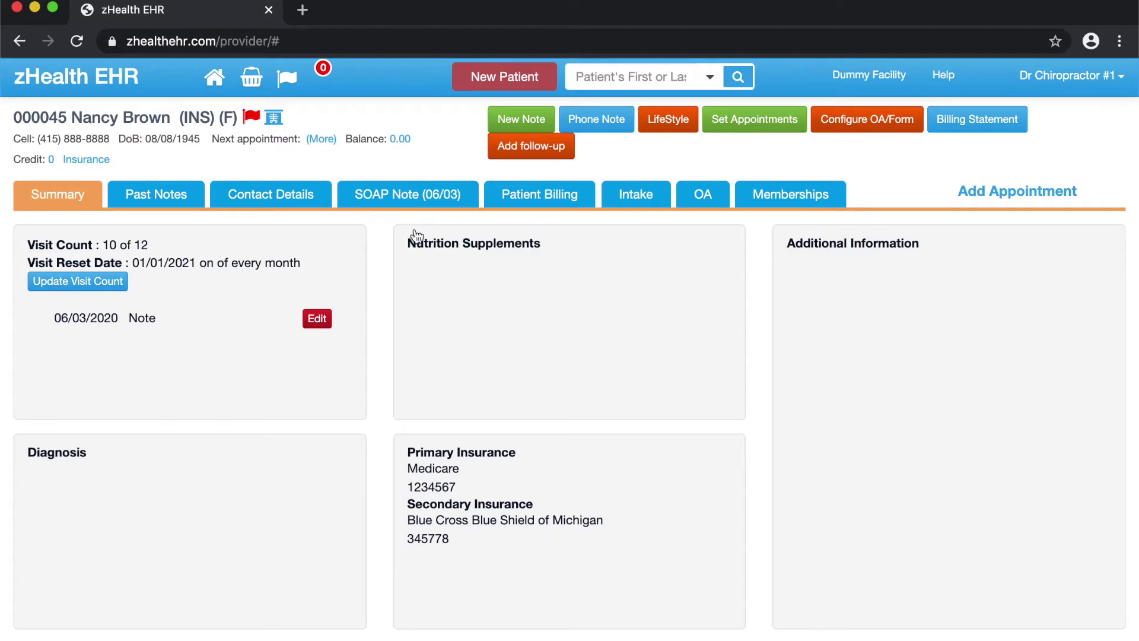
pyautogui.click(251, 117)
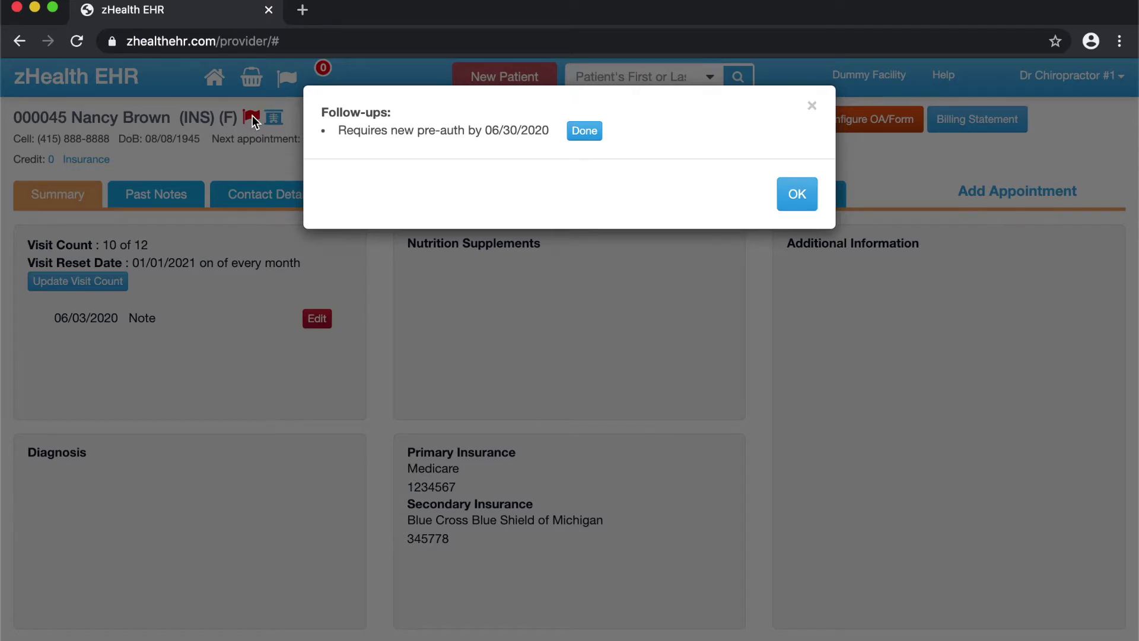
pyautogui.click(798, 182)
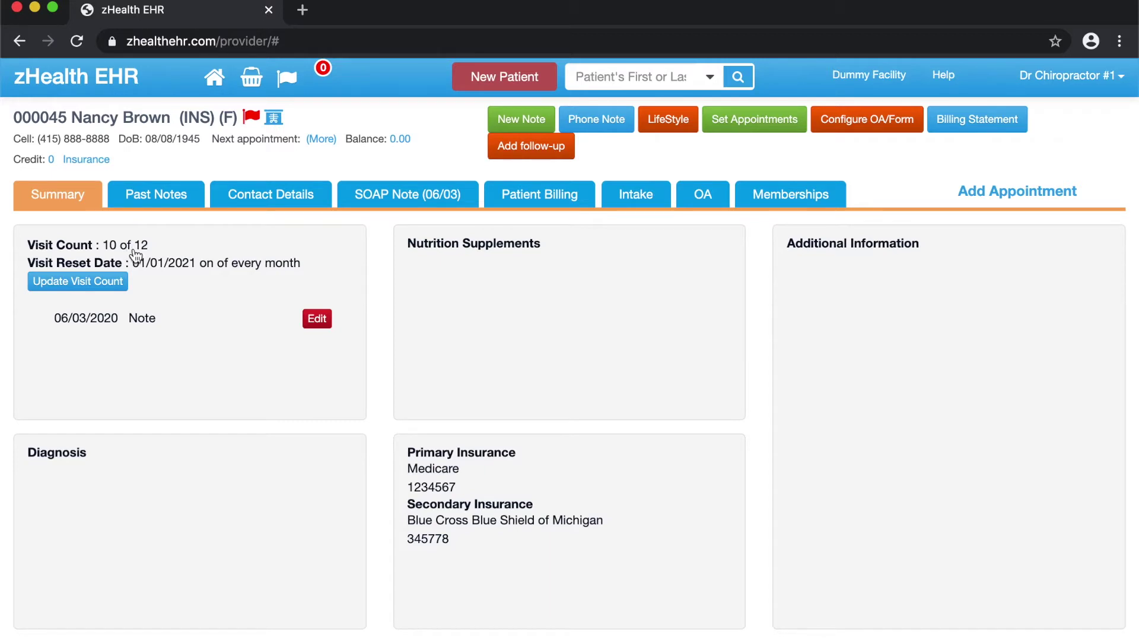
# On the 06/03/2020 visit's invoice, add the Lumbar and Thoracic favorite diagnoses and move S33.101A above S33.5XXA and S23.101A above M54.6
pyautogui.click(560, 184)
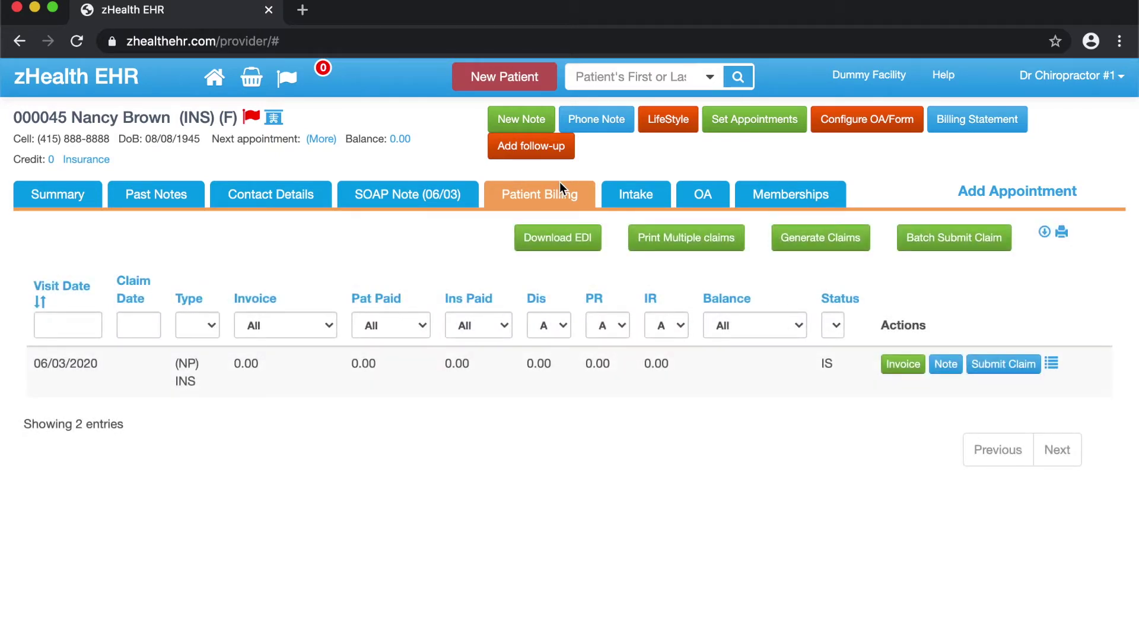
pyautogui.click(907, 366)
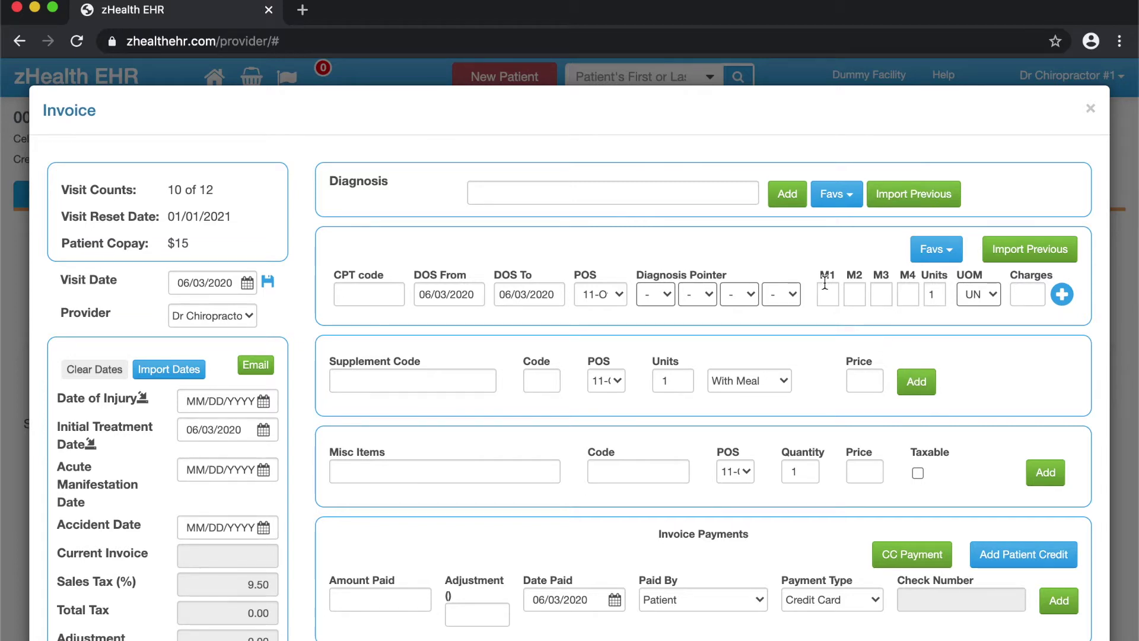
pyautogui.click(845, 195)
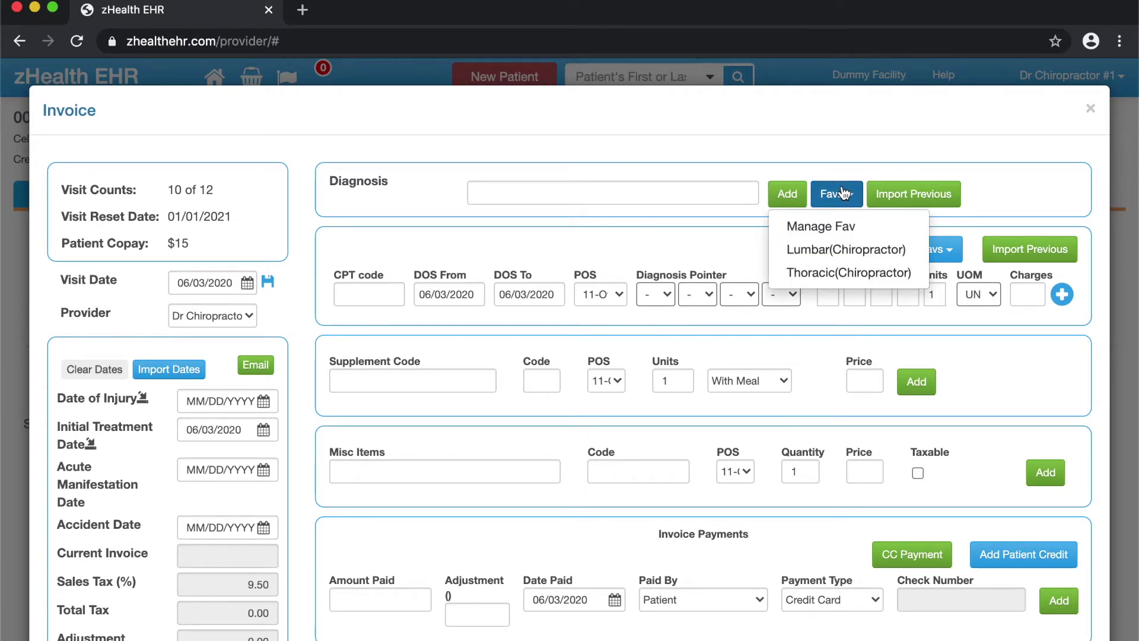
pyautogui.click(837, 250)
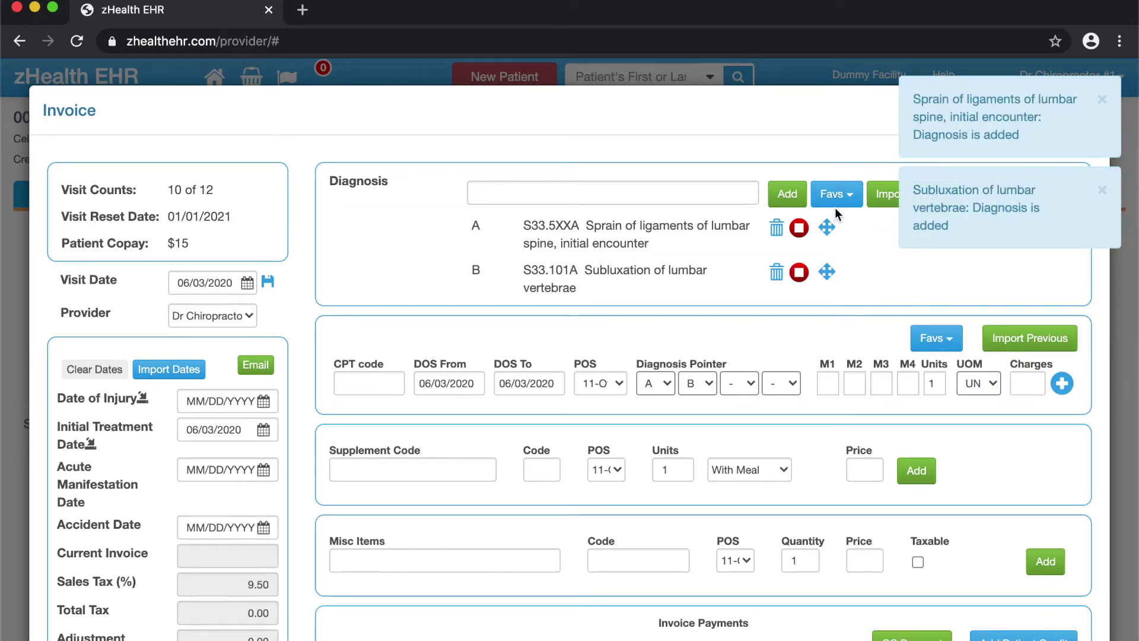
pyautogui.click(834, 197)
pyautogui.click(839, 274)
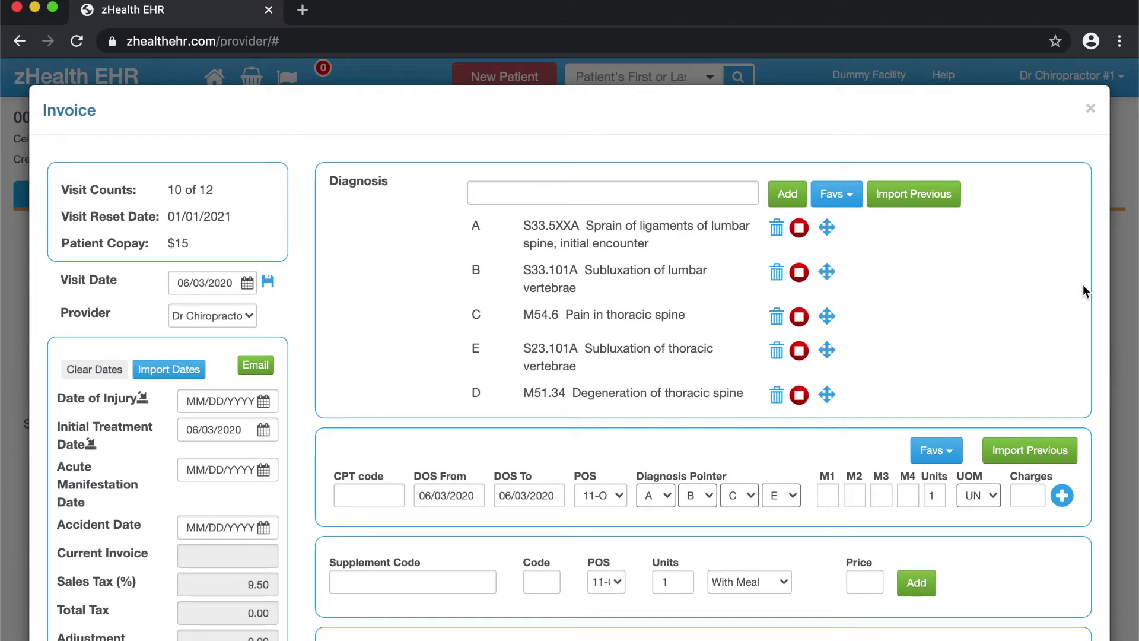
pyautogui.moveTo(690, 271); pyautogui.dragTo(688, 225)
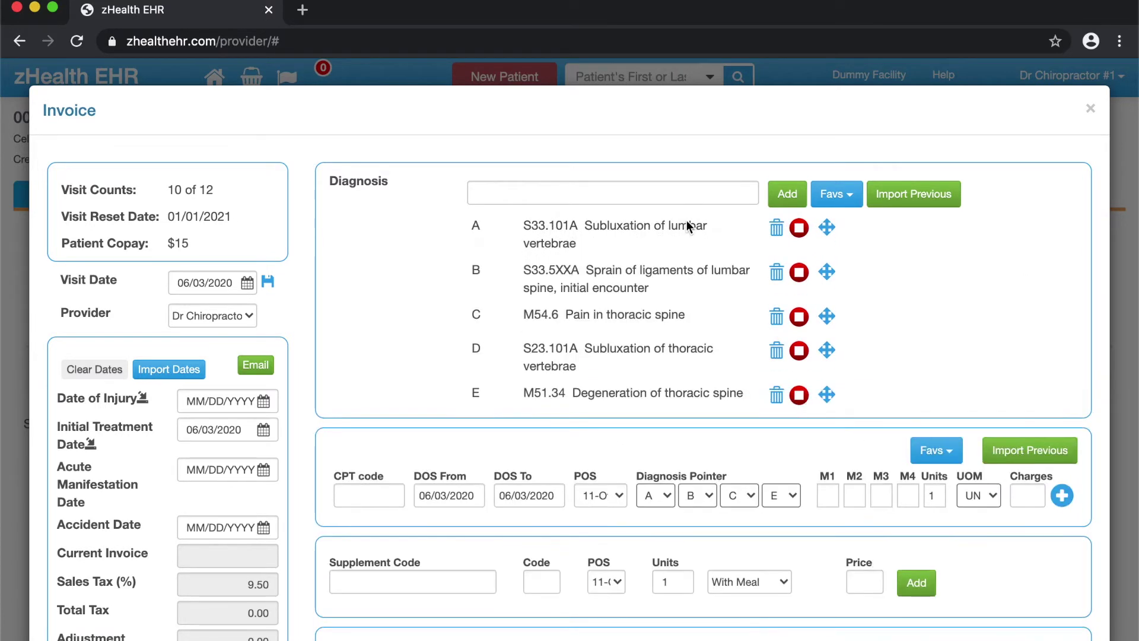
pyautogui.moveTo(654, 356); pyautogui.dragTo(653, 308)
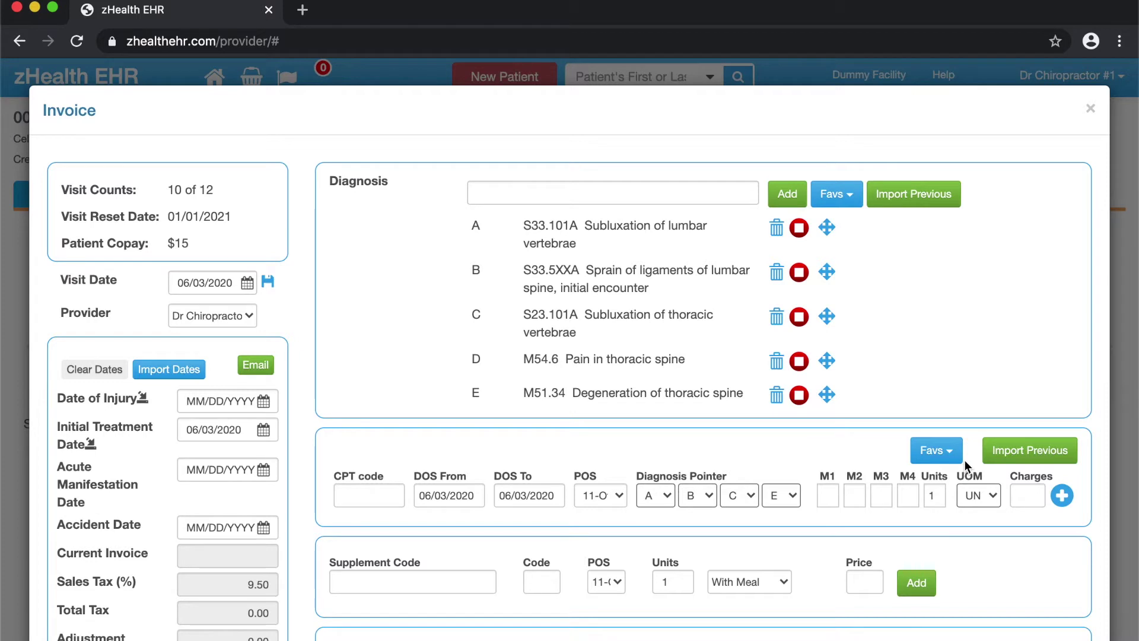
# Insert the New patient (Chiropractor) favorite CPT codes into the invoice and delete the 98941 line
pyautogui.click(940, 452)
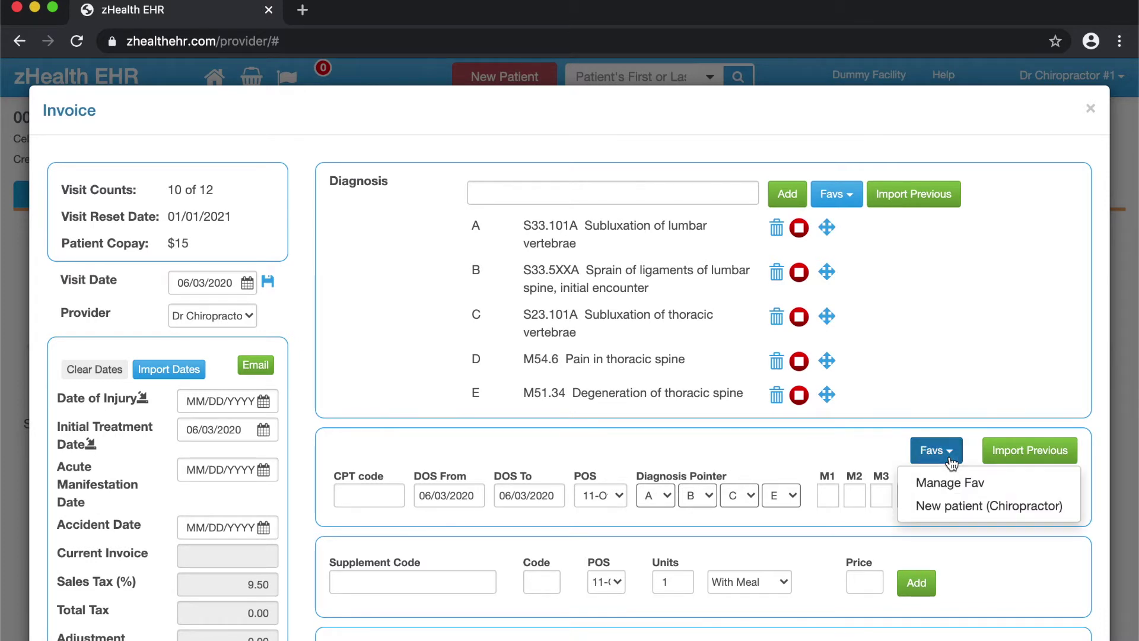
pyautogui.click(943, 501)
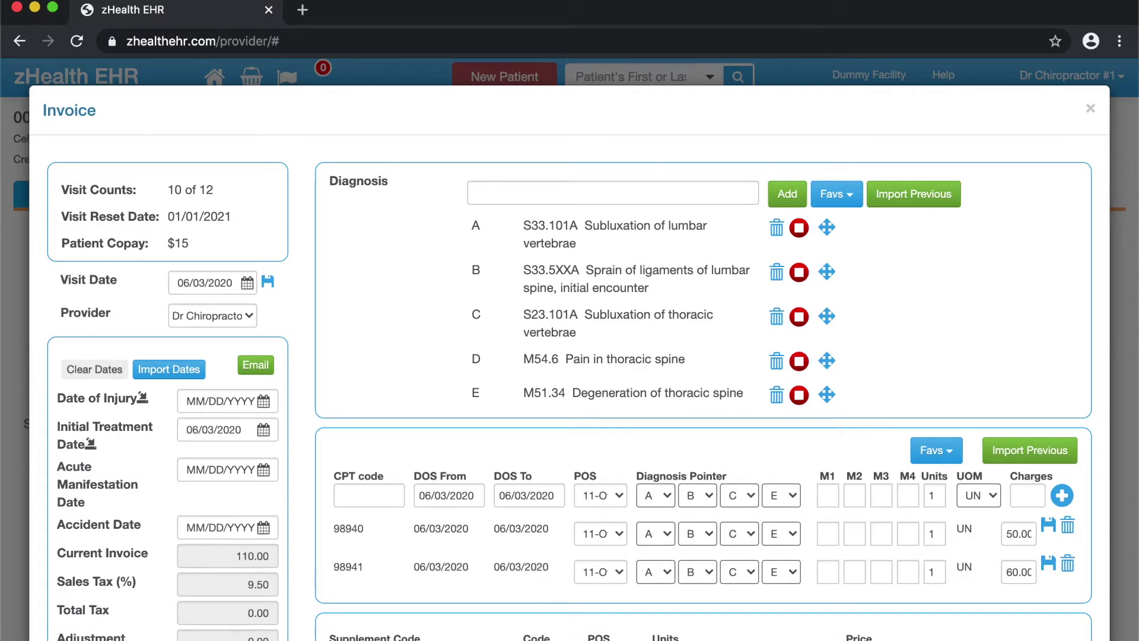
pyautogui.click(1067, 565)
pyautogui.click(811, 178)
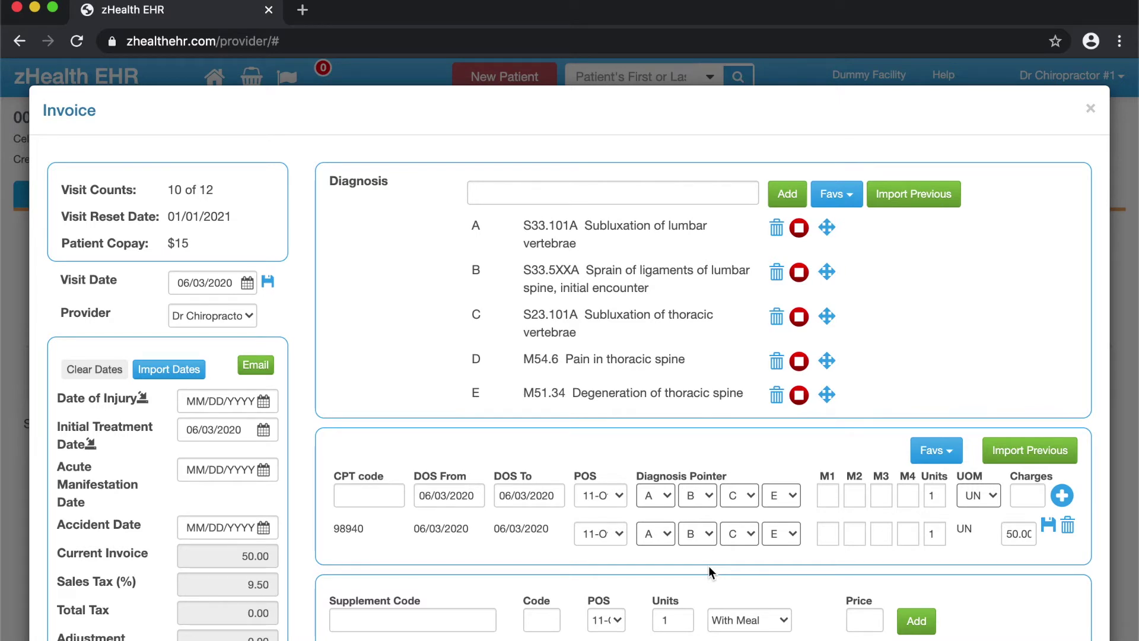
# Clear the third and fourth diagnosis pointers on the 98940 line, leaving A and B, and save the line
pyautogui.click(738, 534)
pyautogui.click(746, 488)
pyautogui.click(777, 533)
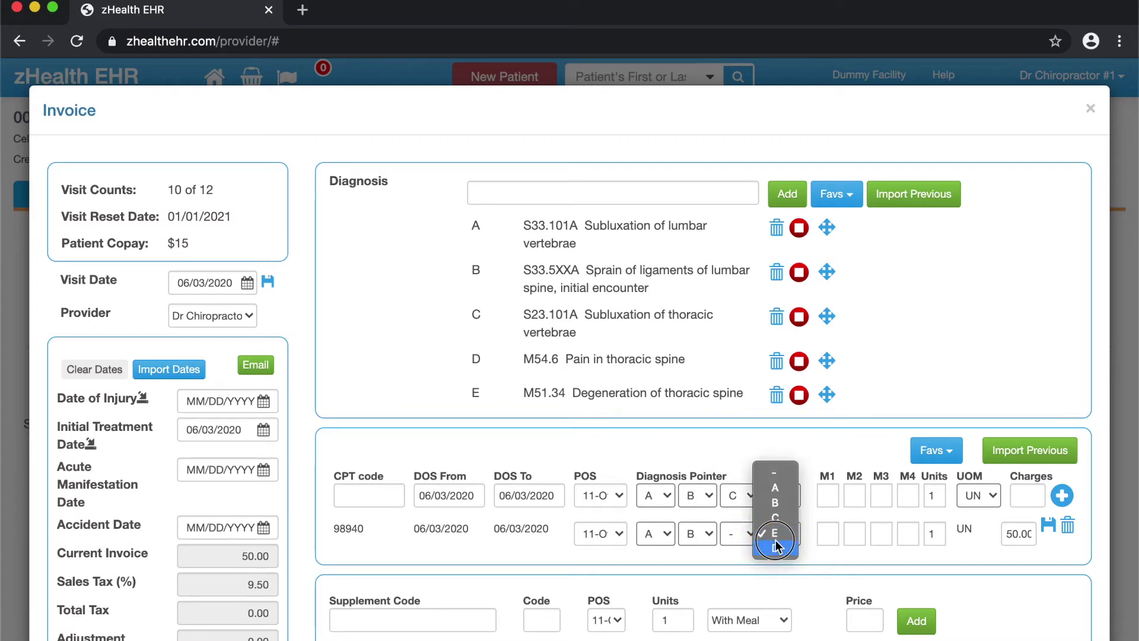
pyautogui.click(777, 472)
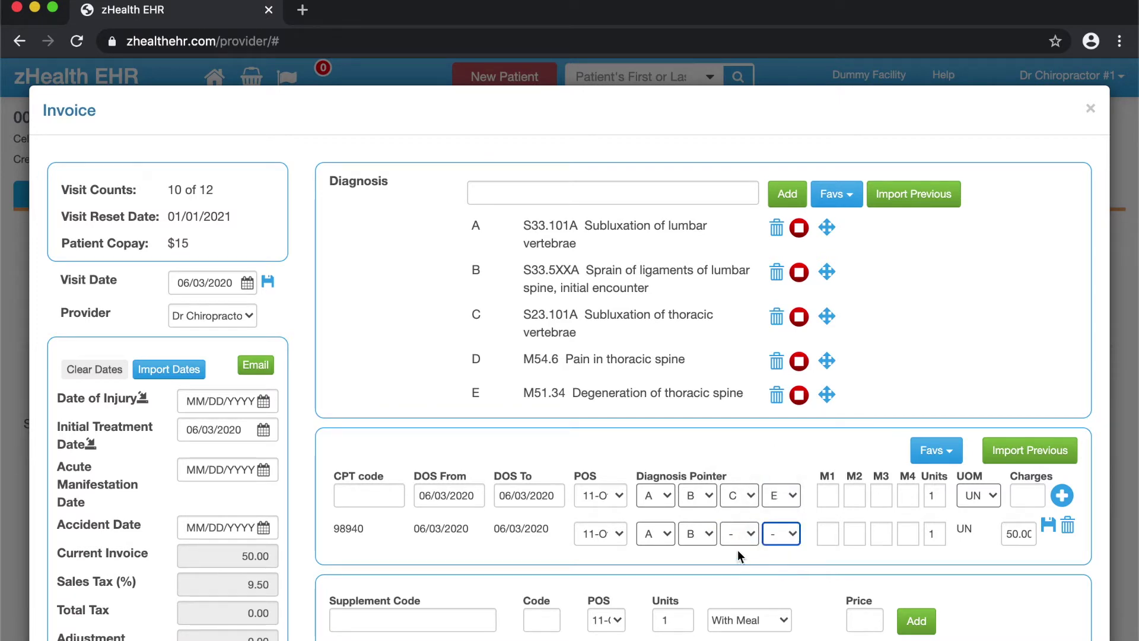
pyautogui.click(1051, 533)
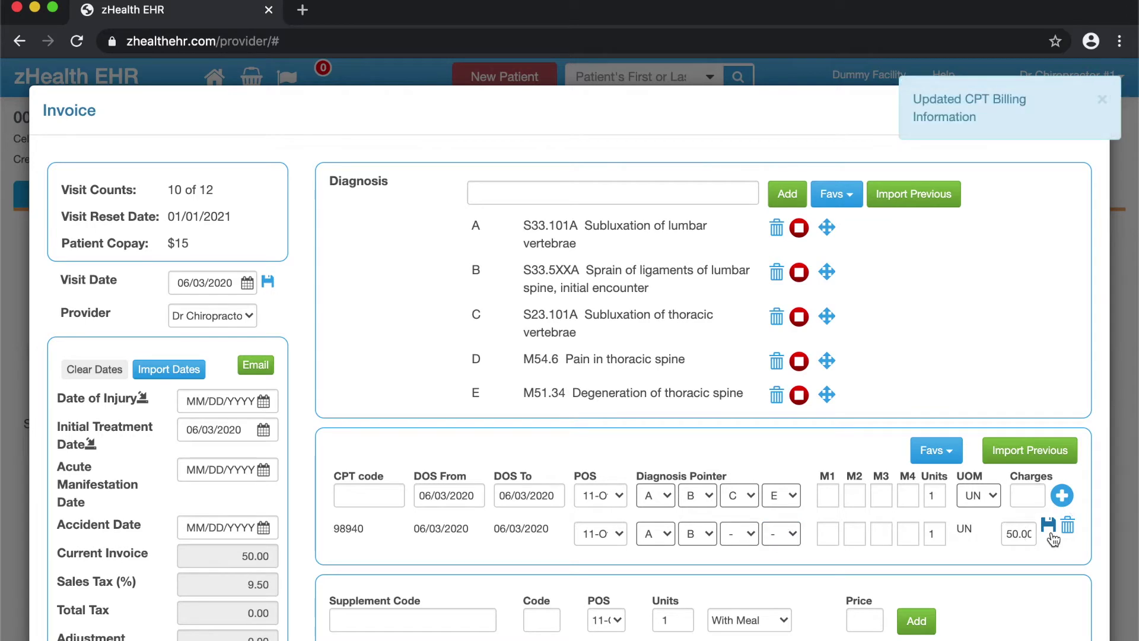
# Add CPT code 99202 to the invoice with diagnosis pointers A, B, C and D and AT as the first modifier
pyautogui.click(369, 488)
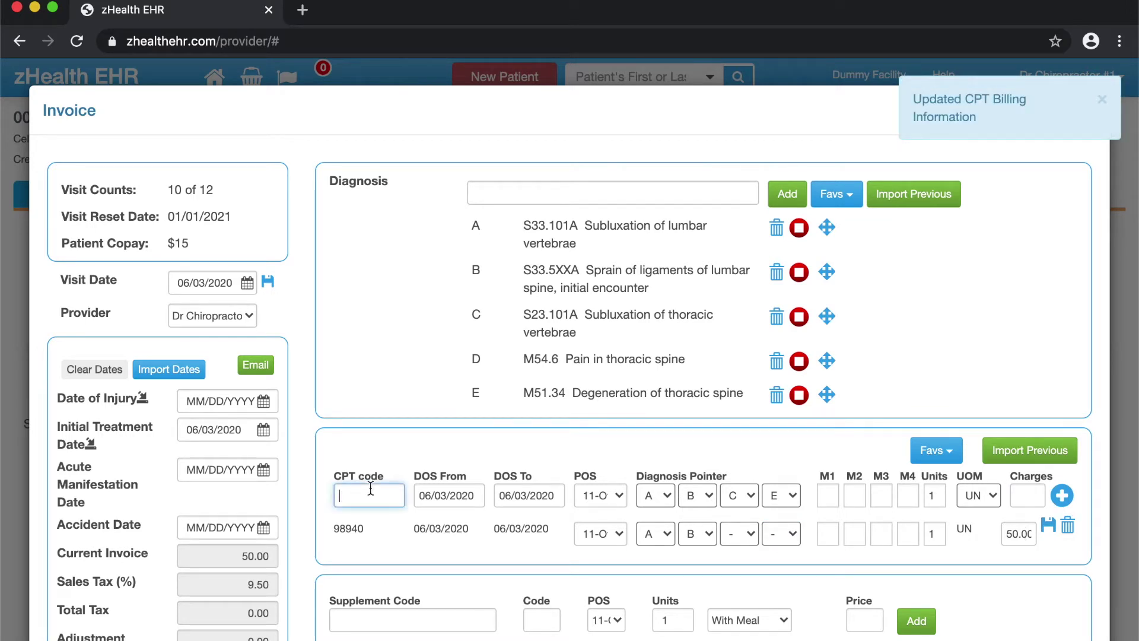
pyautogui.write('99')
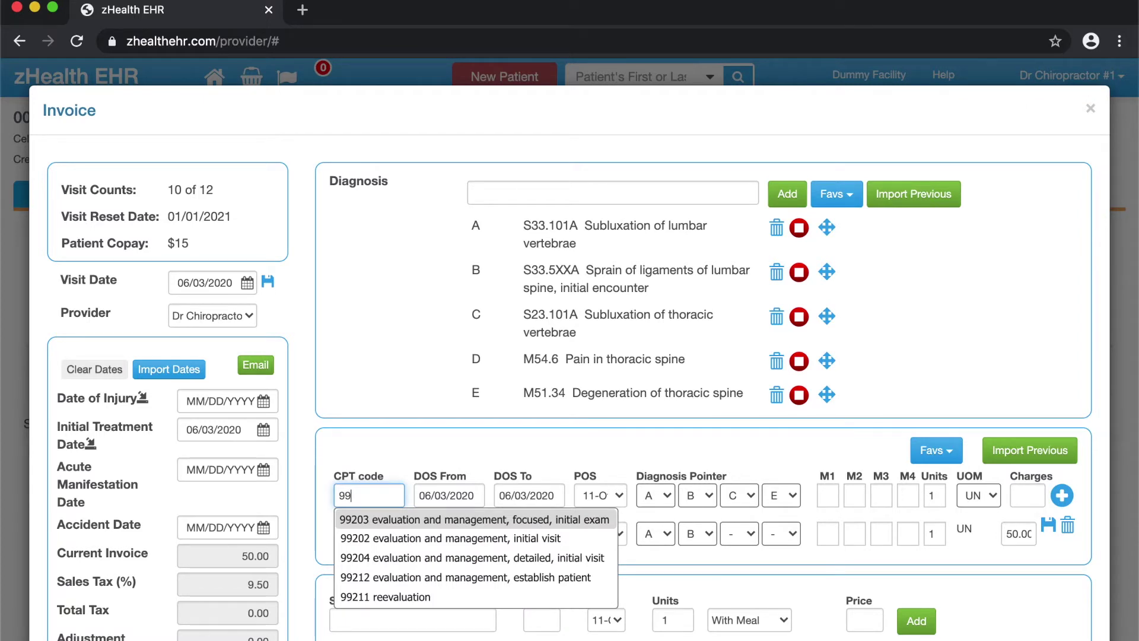
pyautogui.click(403, 540)
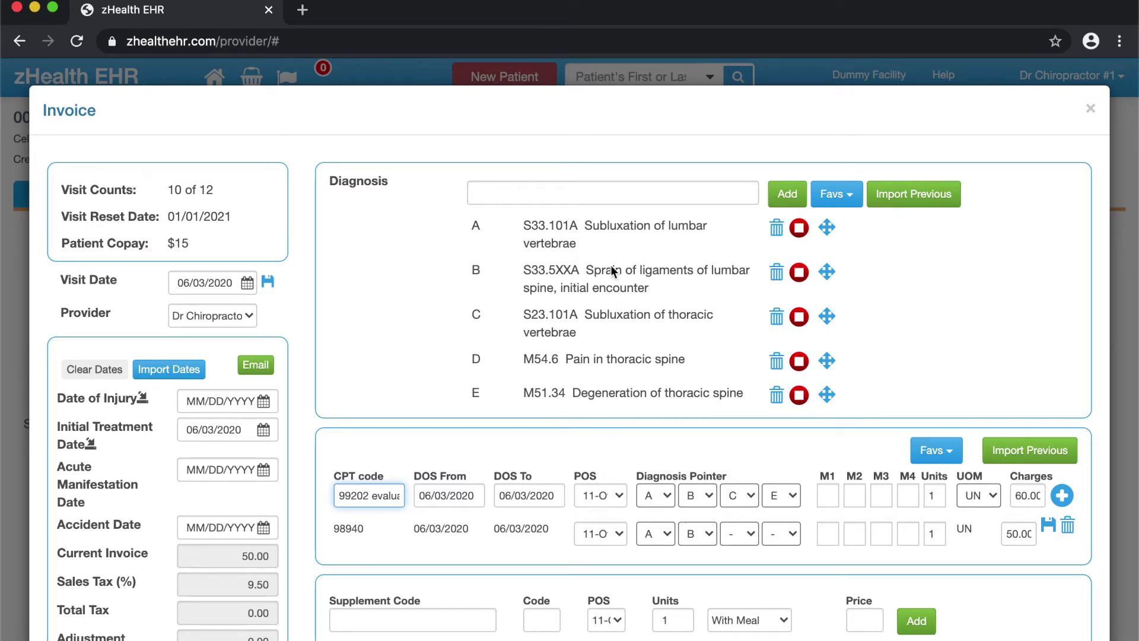
pyautogui.click(766, 503)
pyautogui.click(782, 511)
pyautogui.click(829, 497)
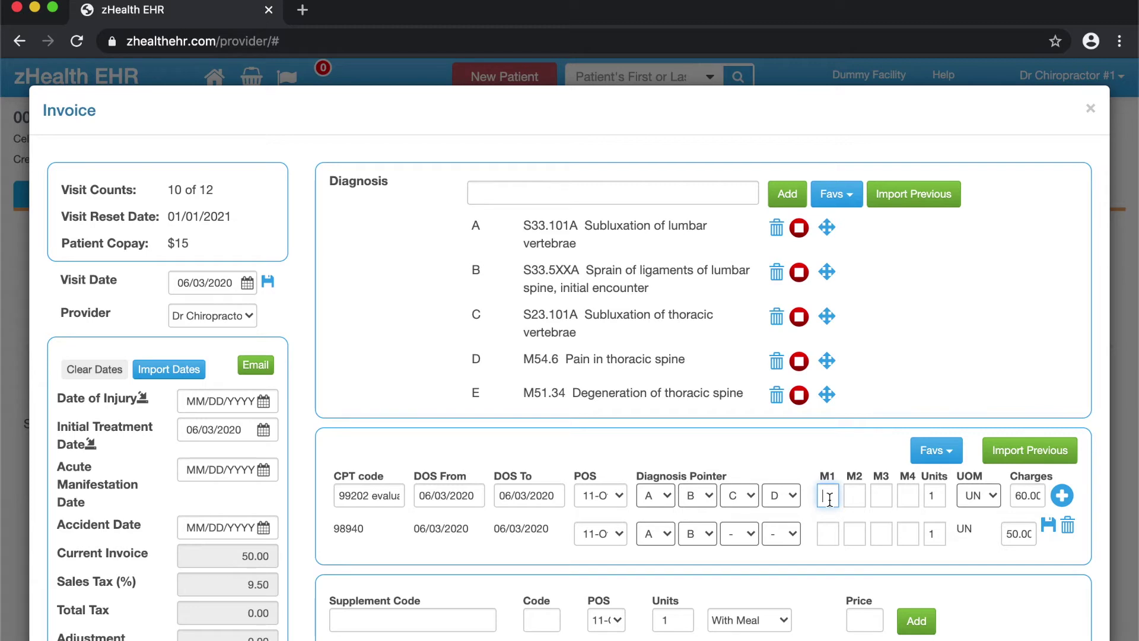
pyautogui.write('AT')
pyautogui.moveTo(829, 637)
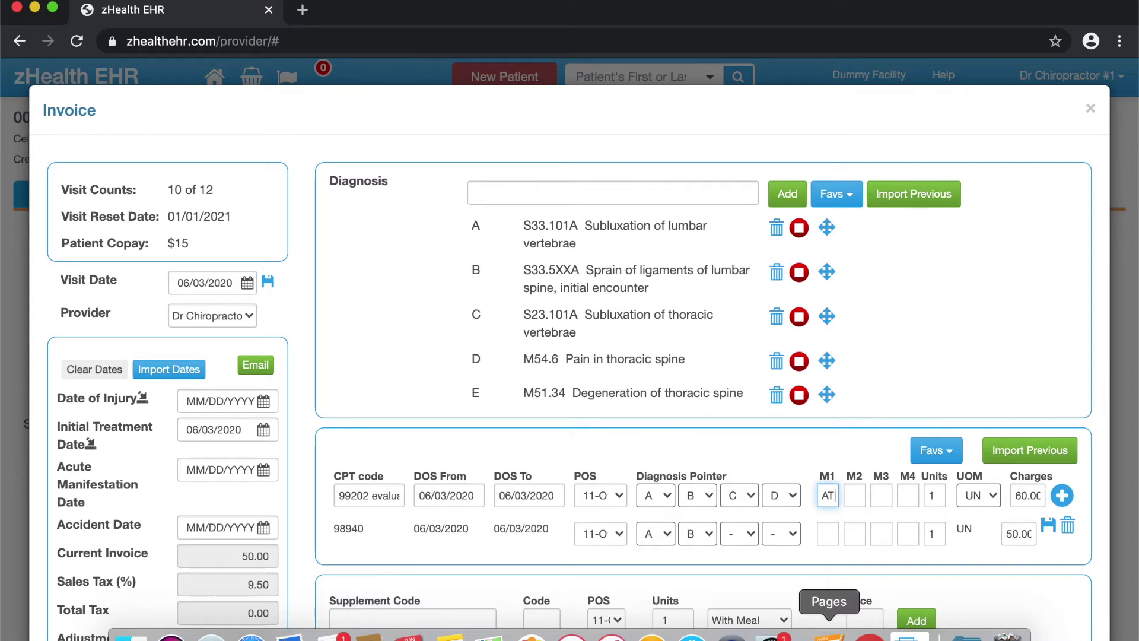
pyautogui.click(1063, 497)
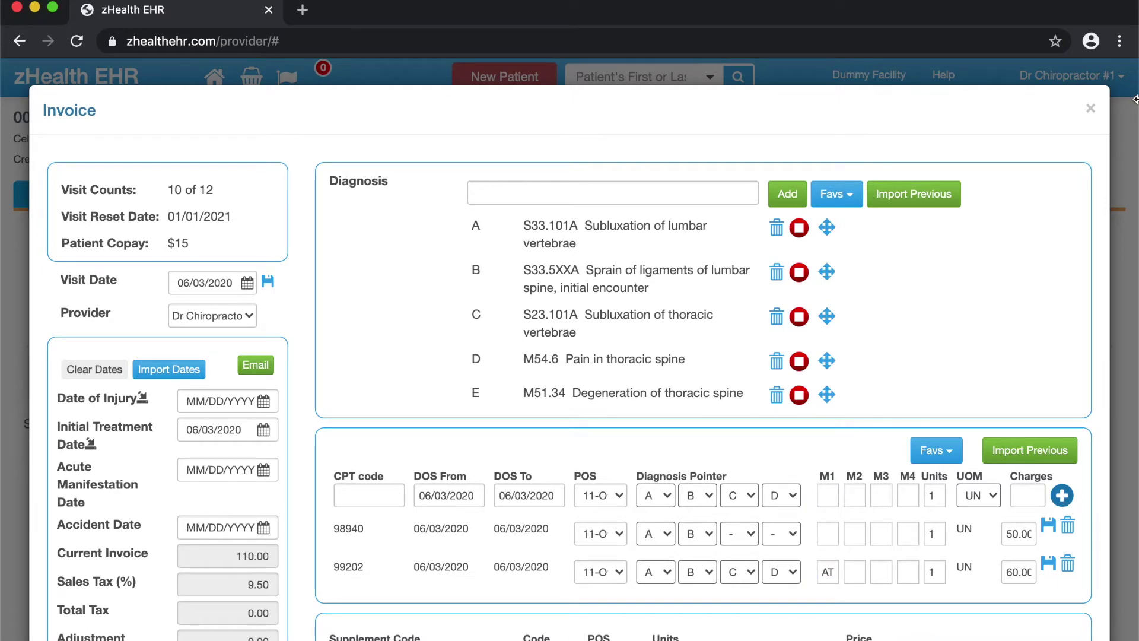
# Close the invoice and open the CPT Codes list in the provider's info settings
pyautogui.click(1091, 112)
pyautogui.click(1070, 75)
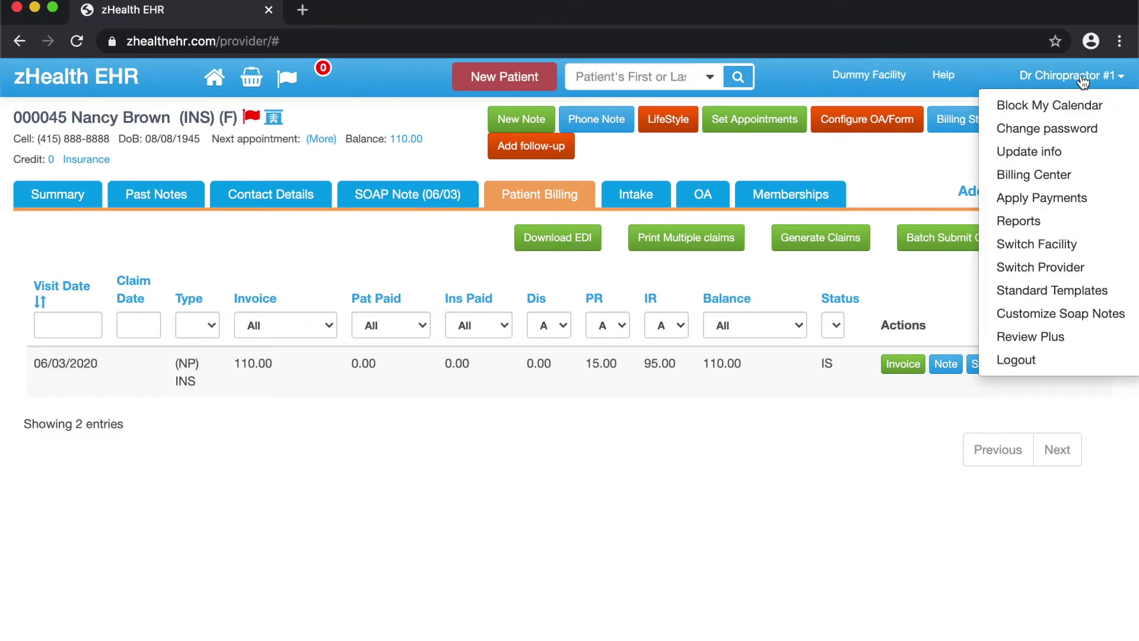
pyautogui.click(1054, 153)
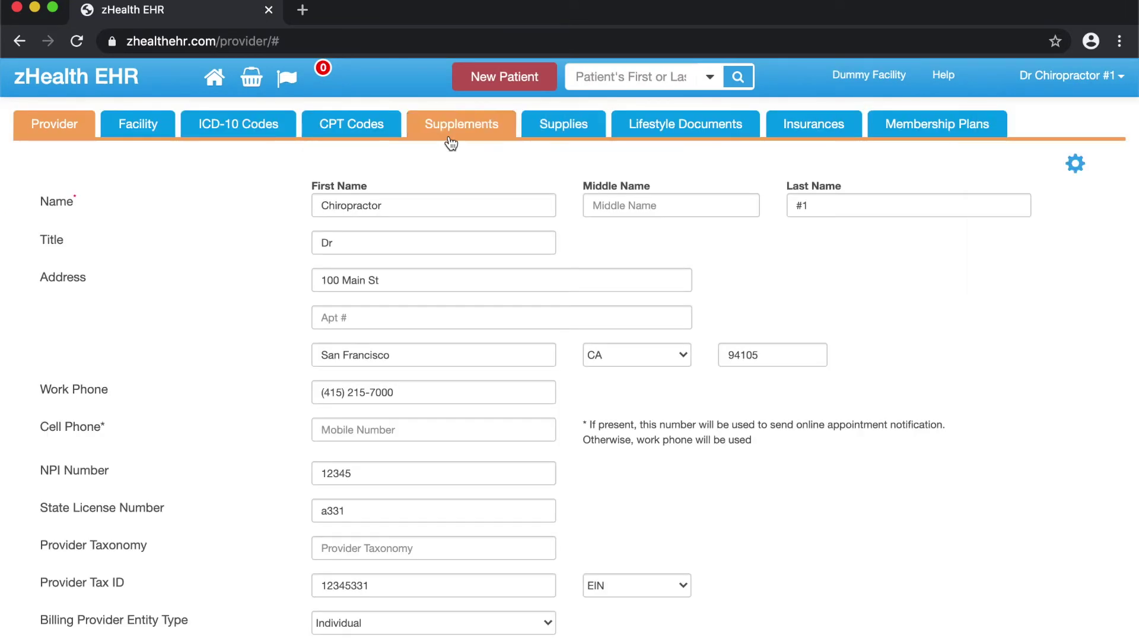
pyautogui.click(379, 126)
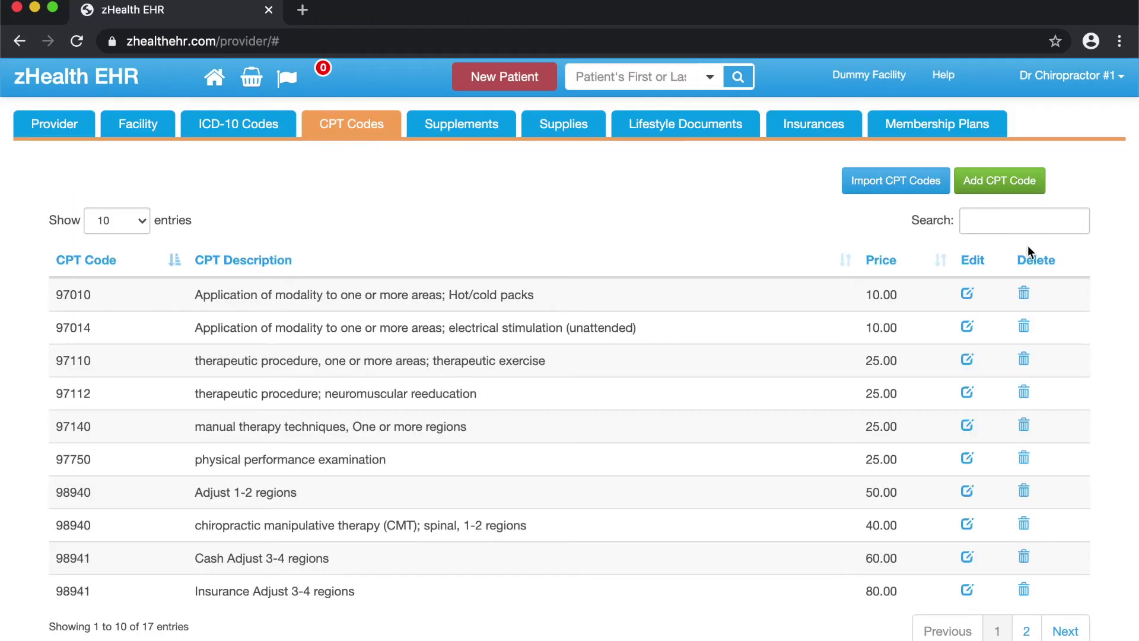
pyautogui.click(1018, 230)
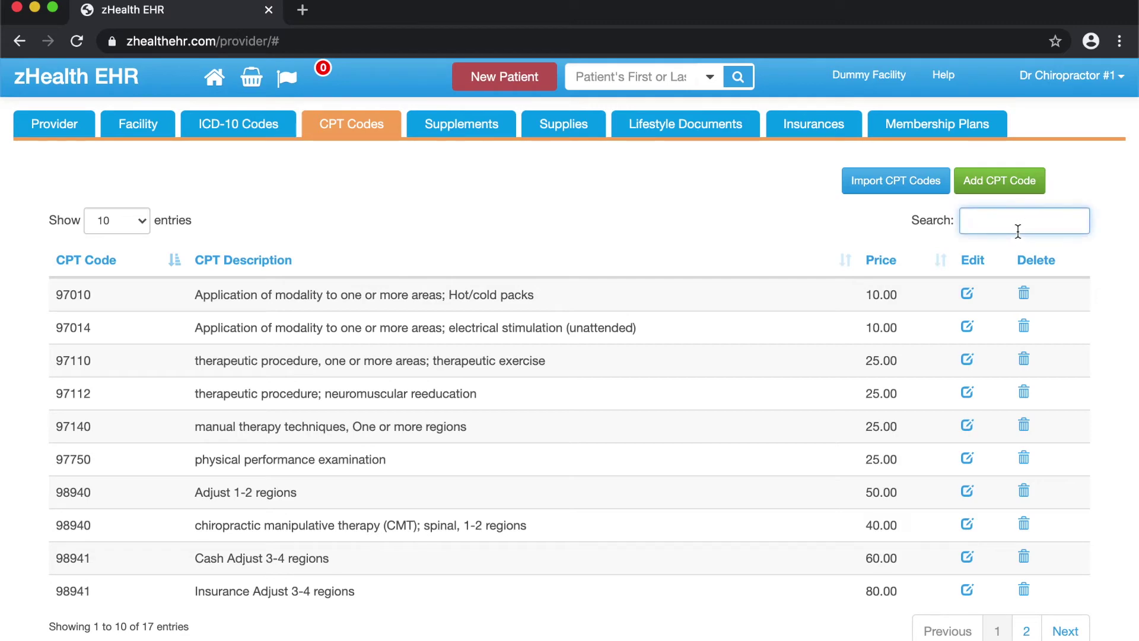
# Add CPT code 97140 with the description "Medicare: Manual therapy", a price of 20 and GP as modifier 1
pyautogui.click(1003, 183)
pyautogui.click(412, 161)
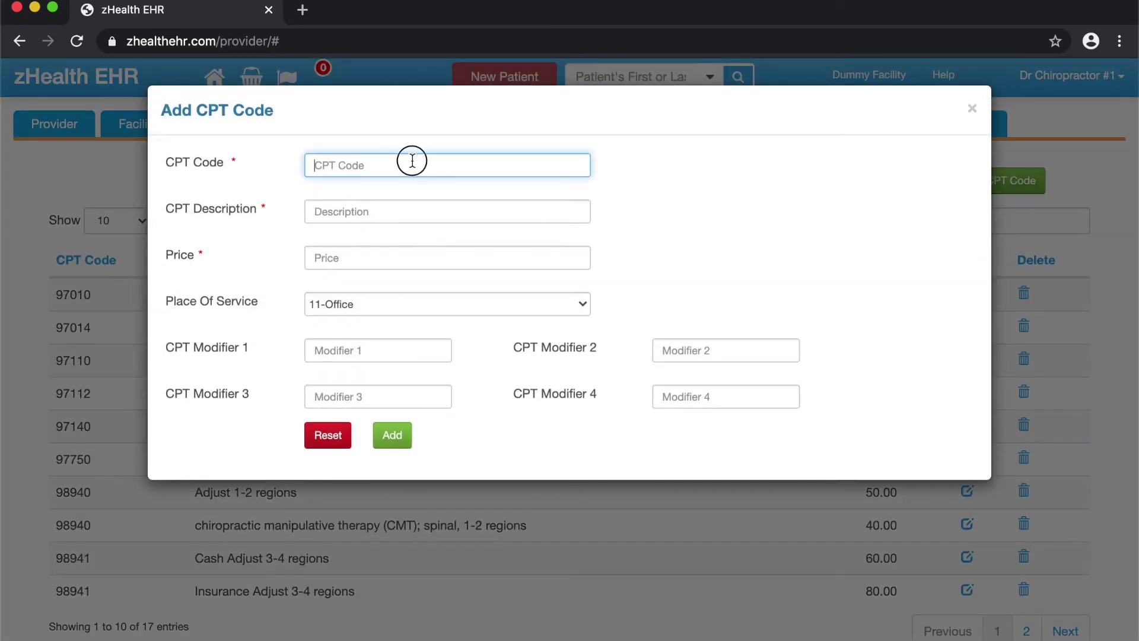
pyautogui.write('97140')
pyautogui.click(369, 212)
pyautogui.write('Medicare: ')
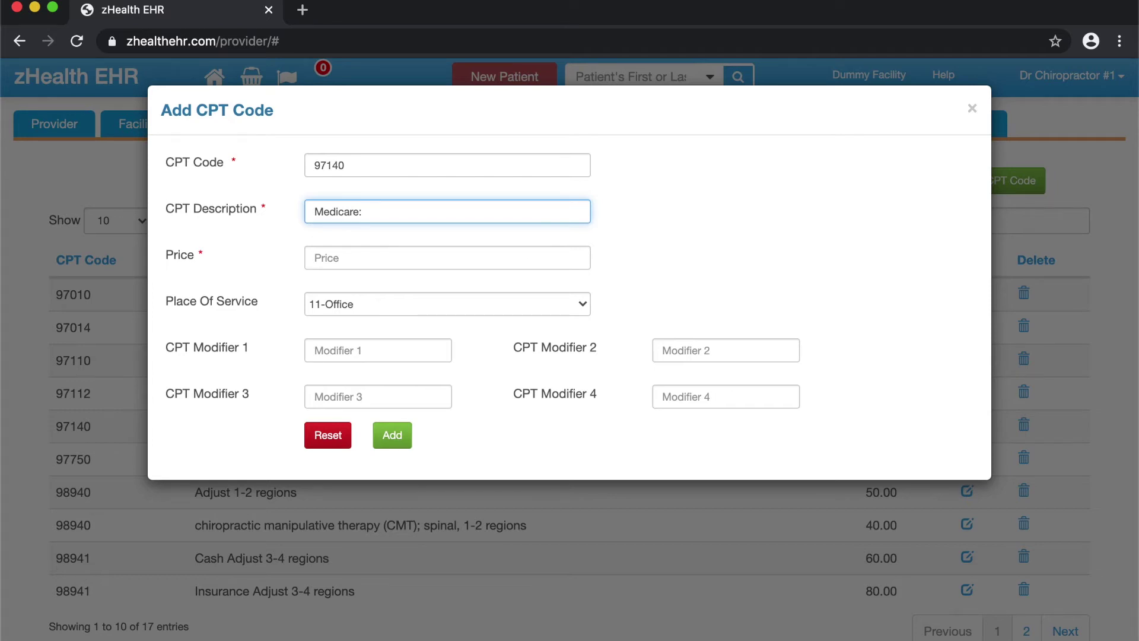
pyautogui.write('Manual therapy')
pyautogui.click(399, 257)
pyautogui.write('1')
pyautogui.press('BackSpace')
pyautogui.write('20')
pyautogui.click(379, 344)
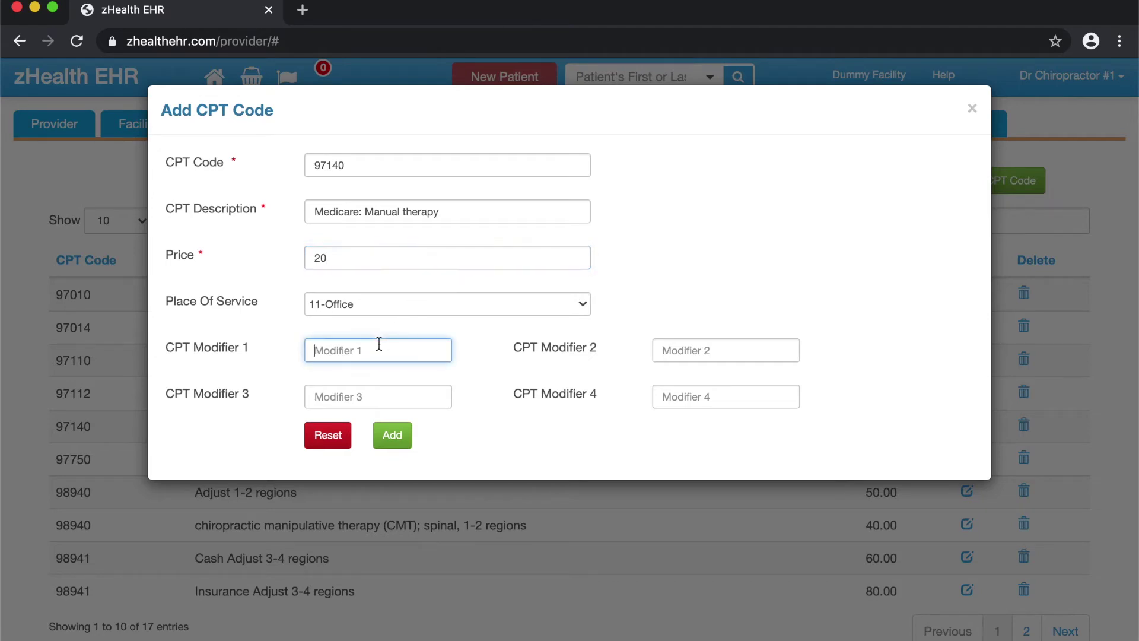
pyautogui.write('GP')
pyautogui.click(392, 435)
# Search the CPT code list for 97140
pyautogui.click(1012, 223)
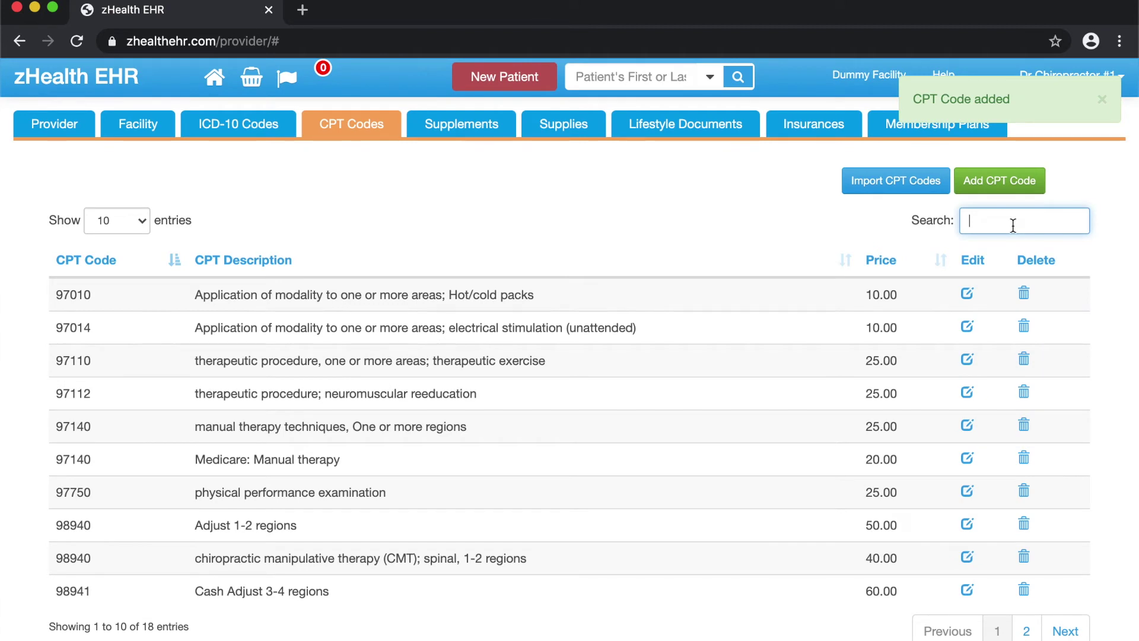
pyautogui.write('97140')
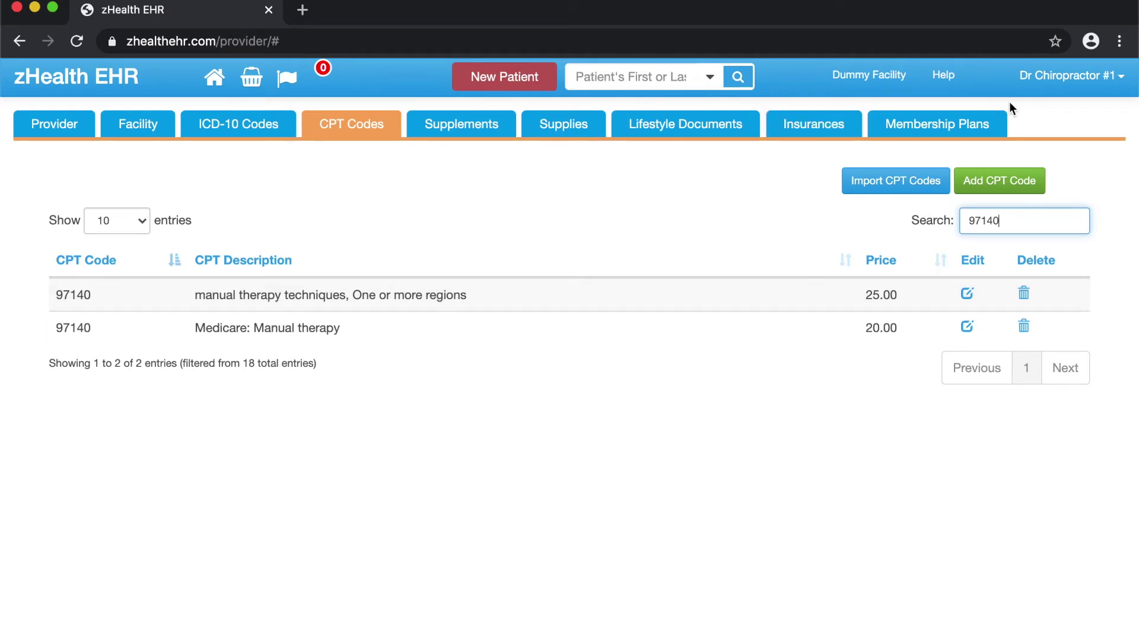
# Search for the invoiced patient by first name and open the matching patient's chart from the results
pyautogui.click(653, 80)
pyautogui.write('Nan')
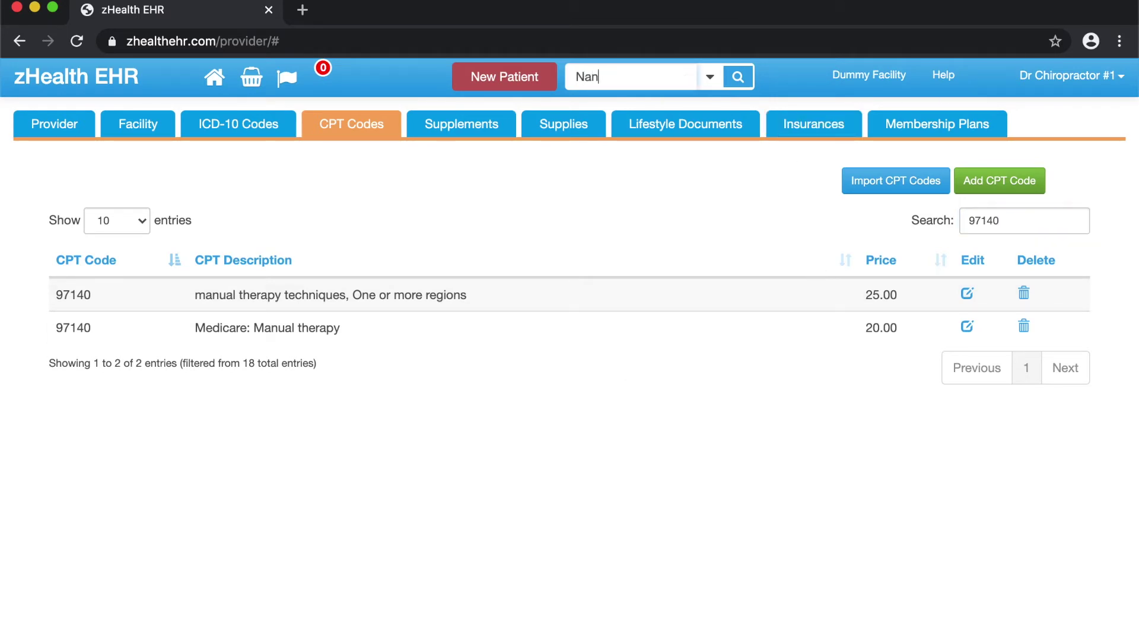
pyautogui.write('cy')
pyautogui.press('Return')
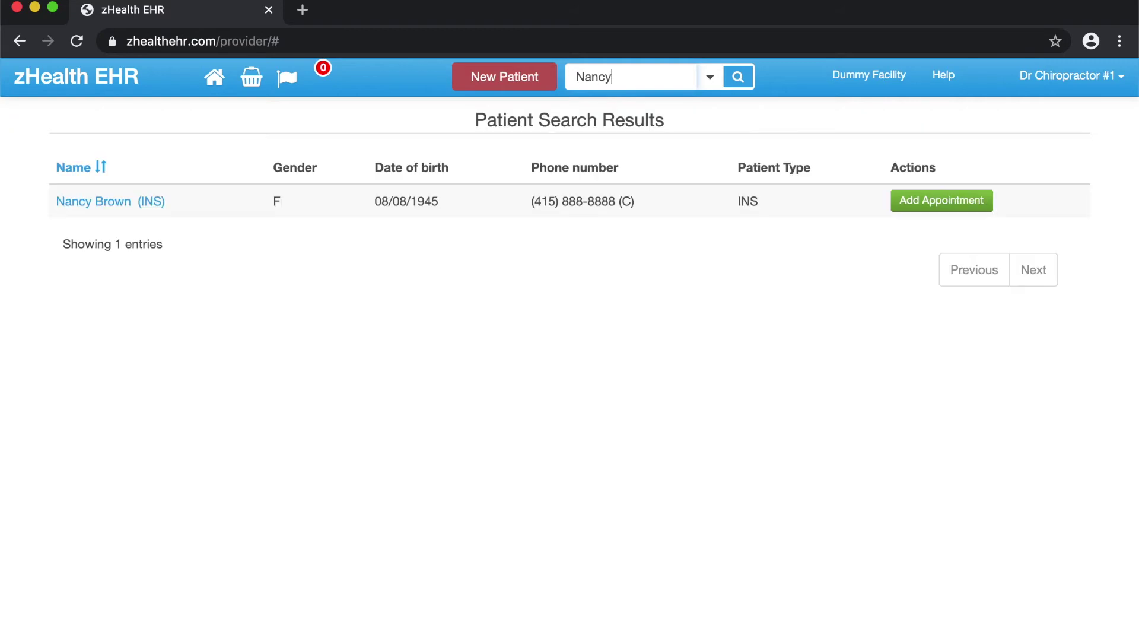
pyautogui.click(96, 202)
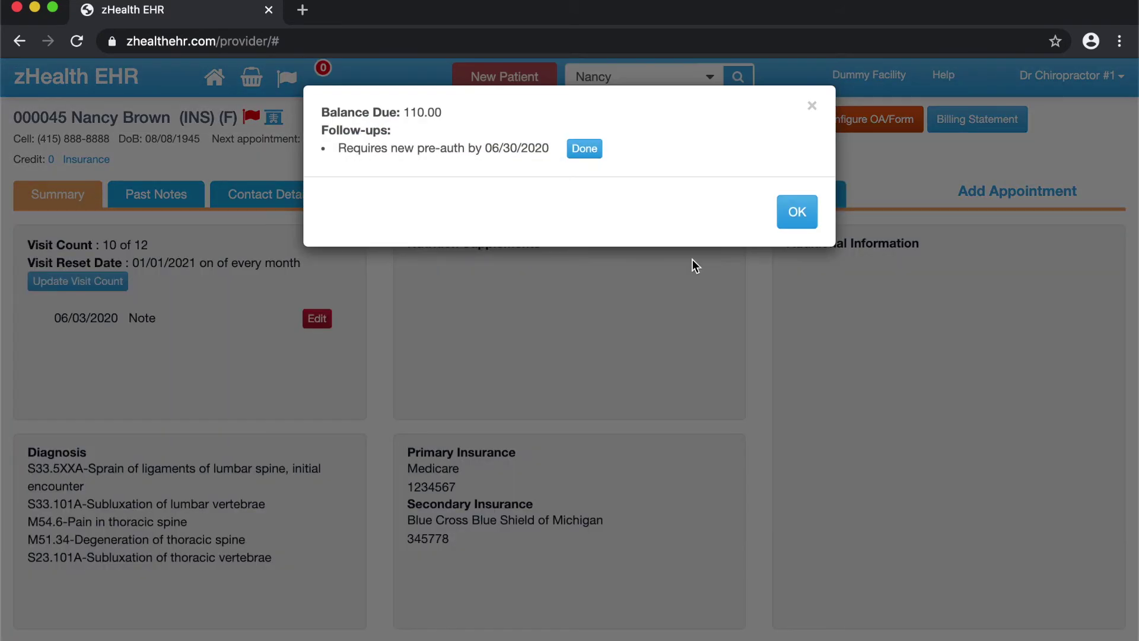
# Dismiss the balance and follow-up alert and open the patient's 06/03/2020 invoice from the billing records
pyautogui.click(782, 195)
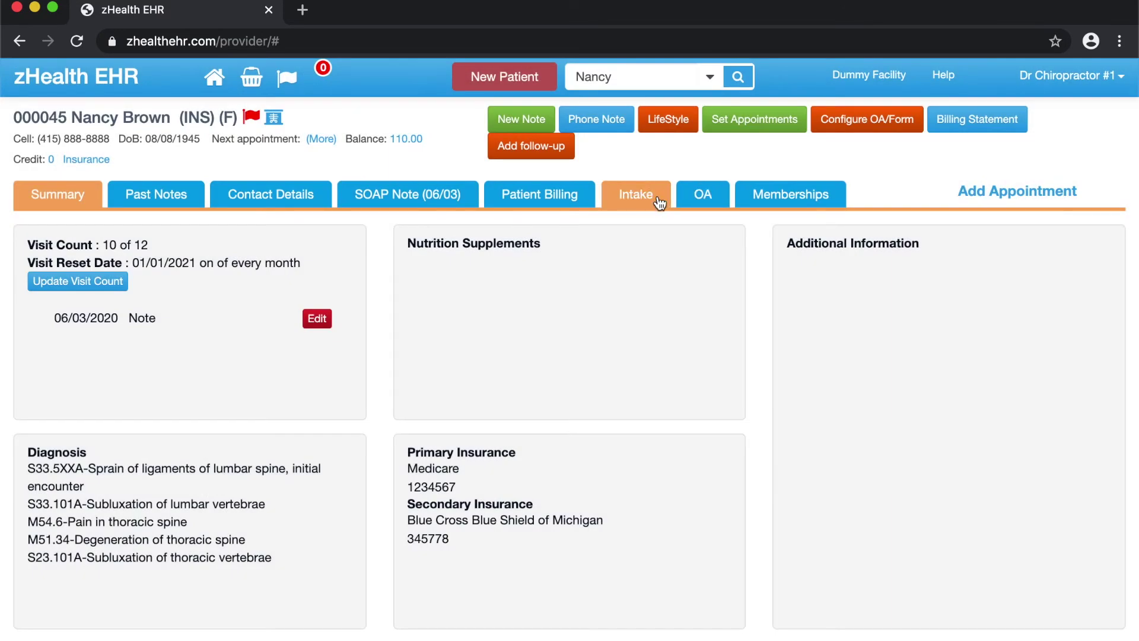
pyautogui.click(564, 201)
pyautogui.click(902, 368)
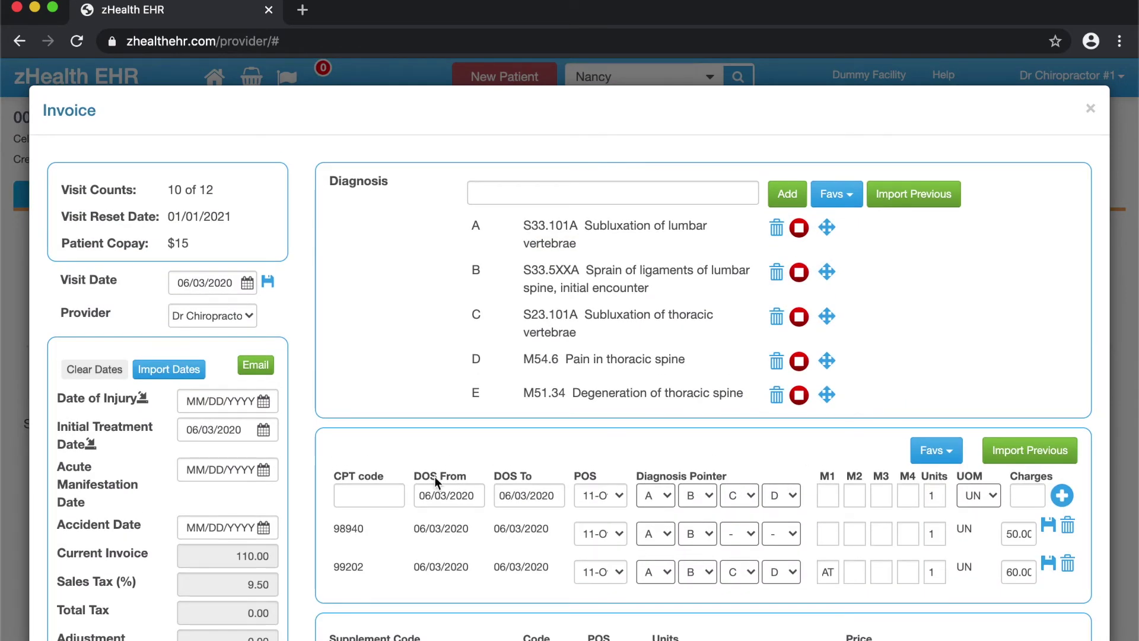
# Look up "medi" for the invoice's new CPT line and choose 97140 Medicare: Manual therapy
pyautogui.click(369, 494)
pyautogui.write('medi')
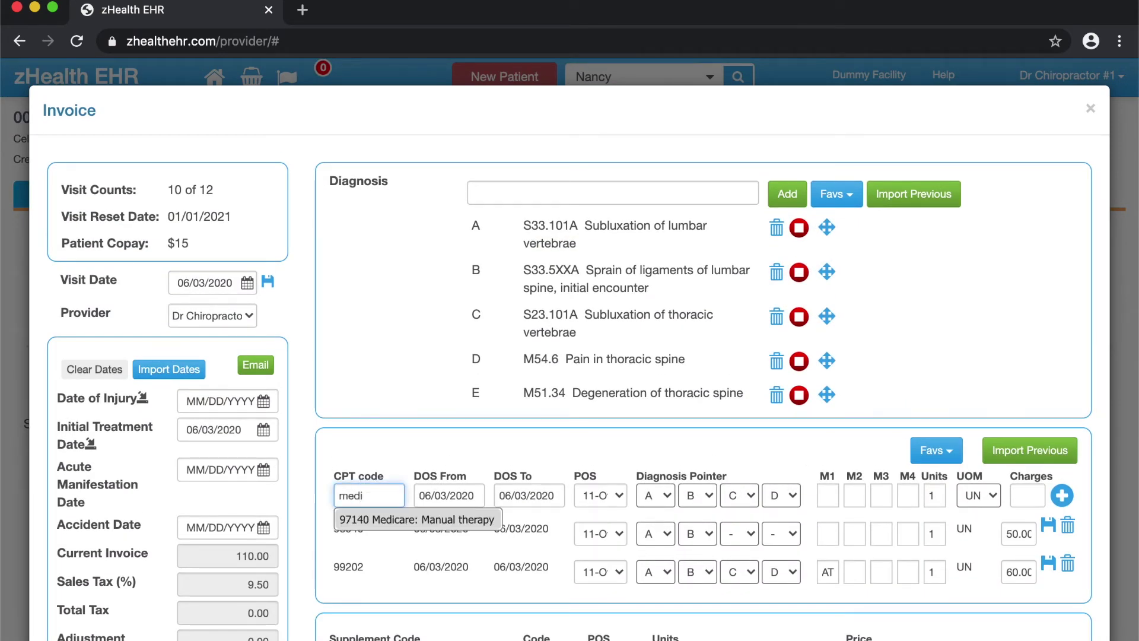
pyautogui.click(373, 532)
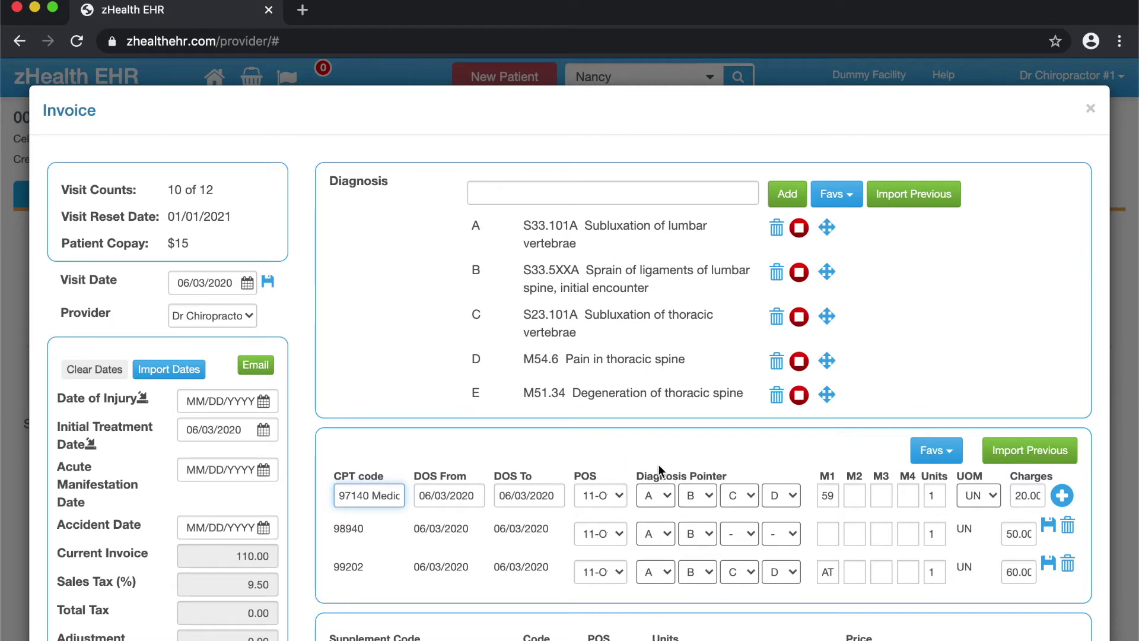
# Set the 97140 line's last two diagnosis pointers to D and E, clear the first two, and add the line to the invoice
pyautogui.click(750, 501)
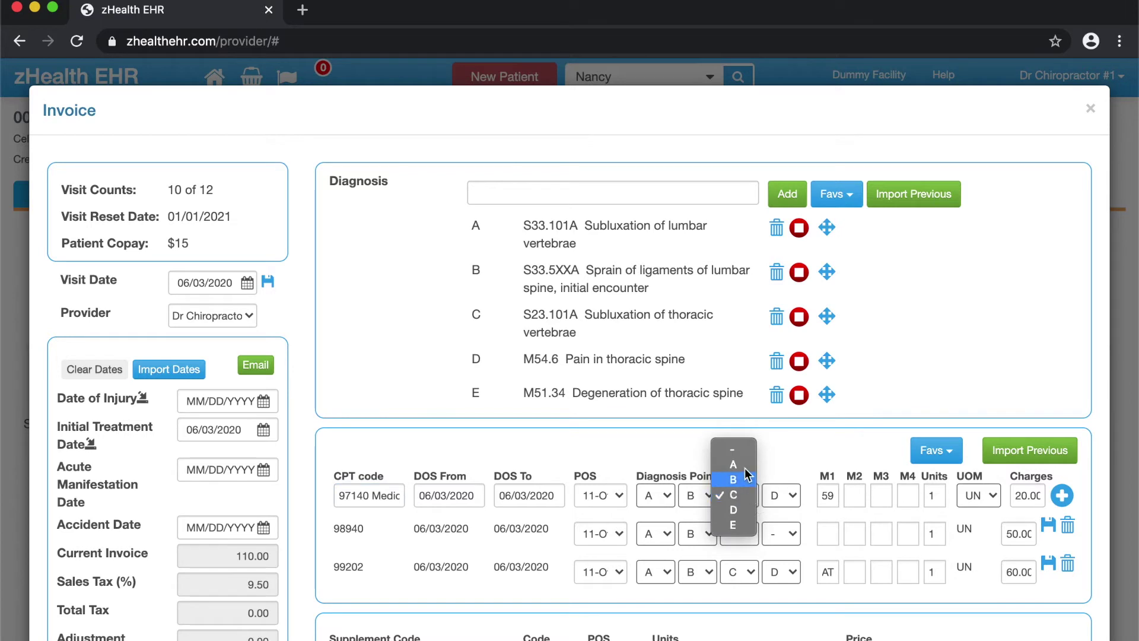
pyautogui.click(739, 510)
pyautogui.click(787, 507)
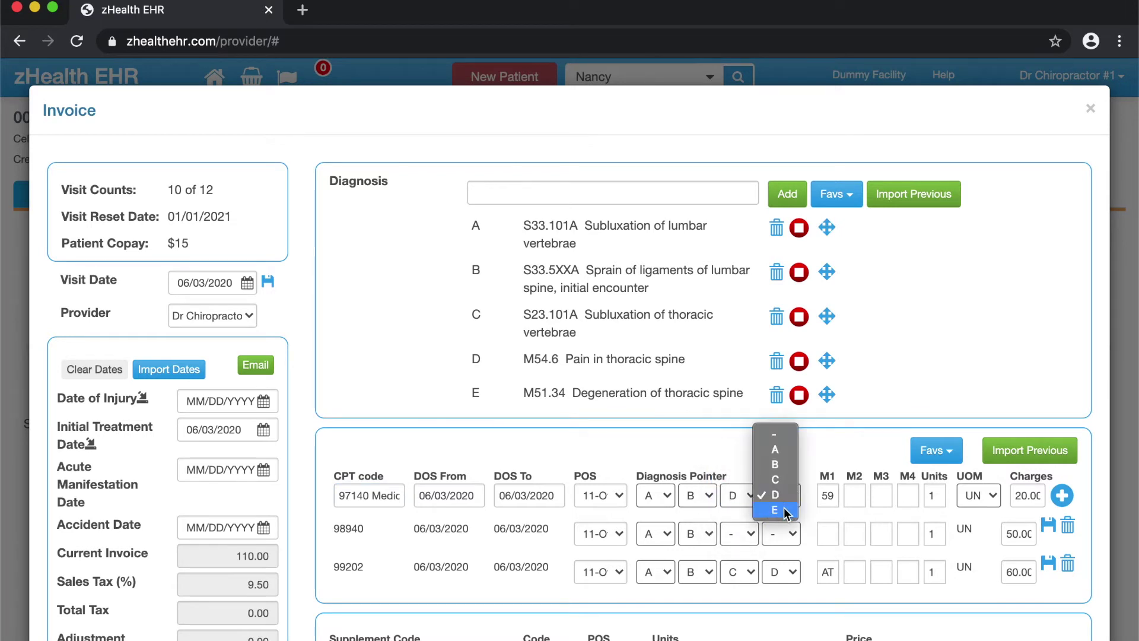
pyautogui.click(775, 510)
pyautogui.click(652, 496)
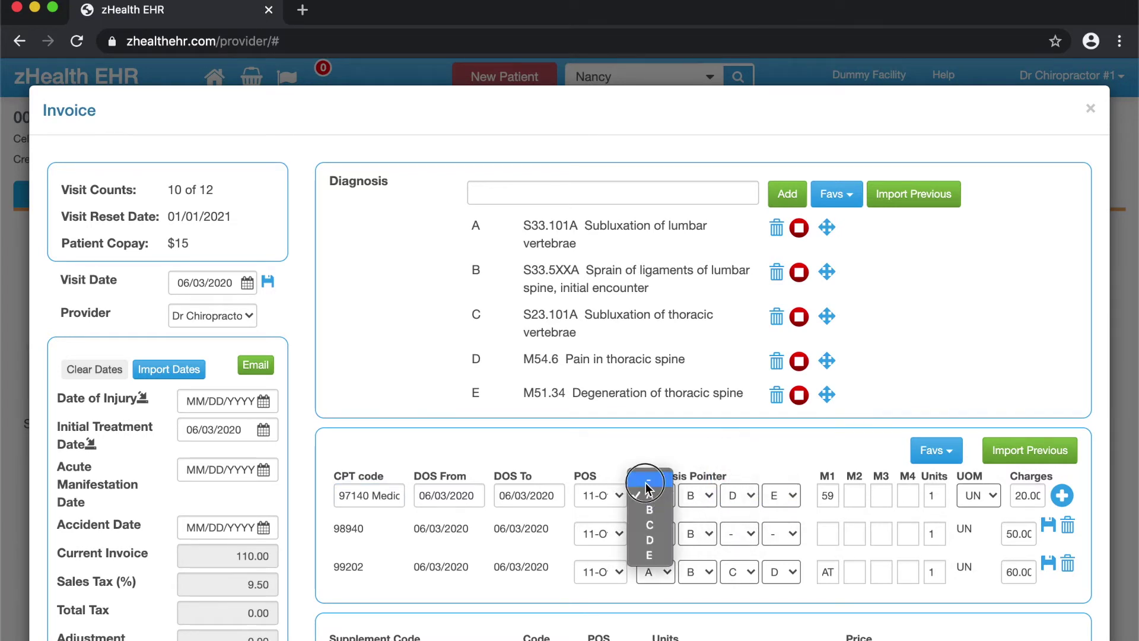
pyautogui.click(655, 473)
pyautogui.click(691, 505)
pyautogui.click(694, 481)
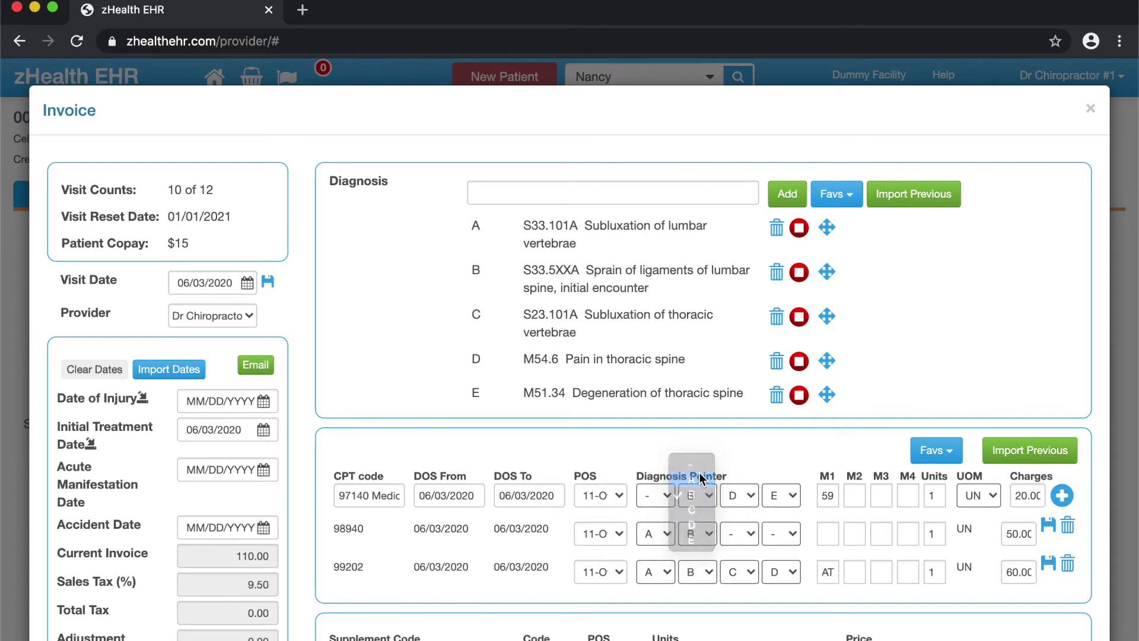
pyautogui.click(699, 496)
pyautogui.click(691, 479)
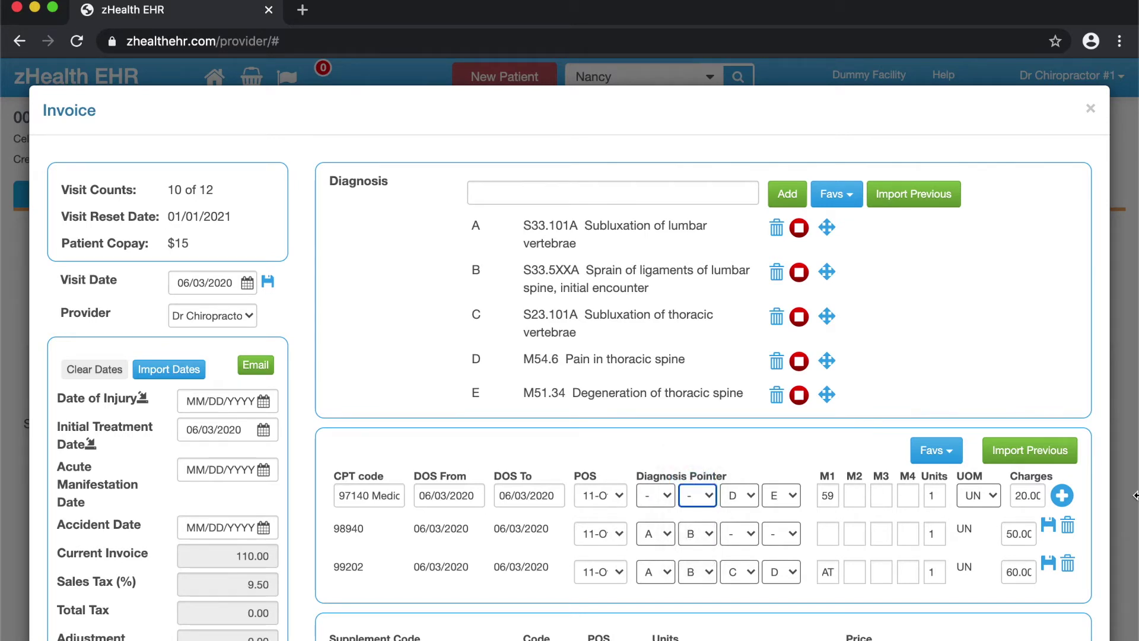
pyautogui.click(1063, 497)
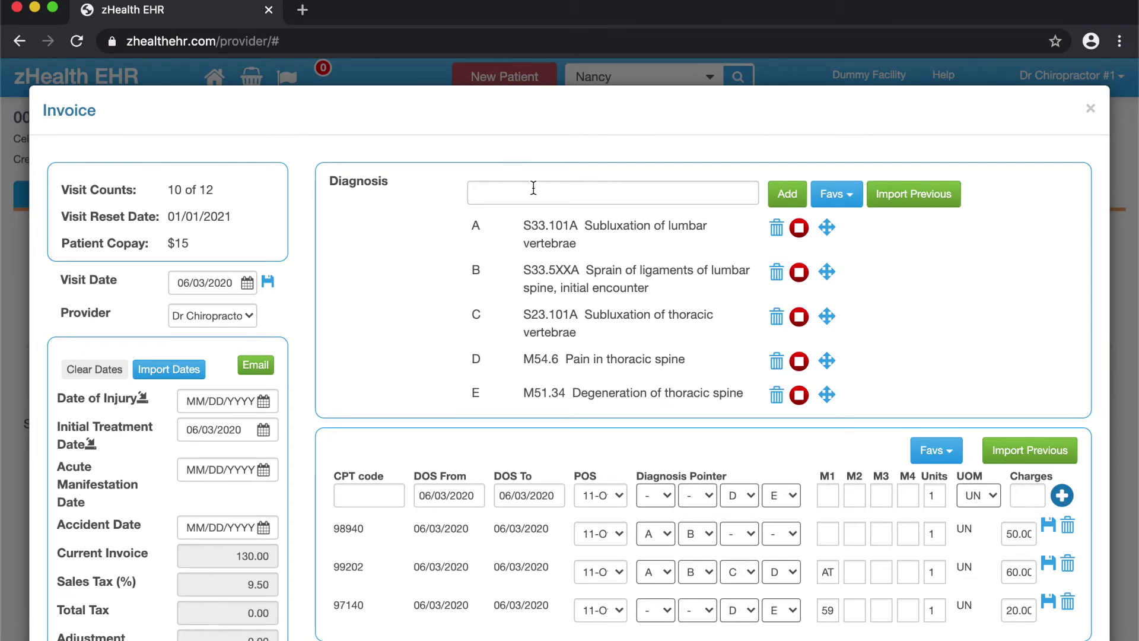
# Review the invoice's diagnoses, CPT lines and modifiers, patient and insurance balances, and the patient copay
pyautogui.scroll(-1, 606, 449)
pyautogui.scroll(-5, 607, 444)
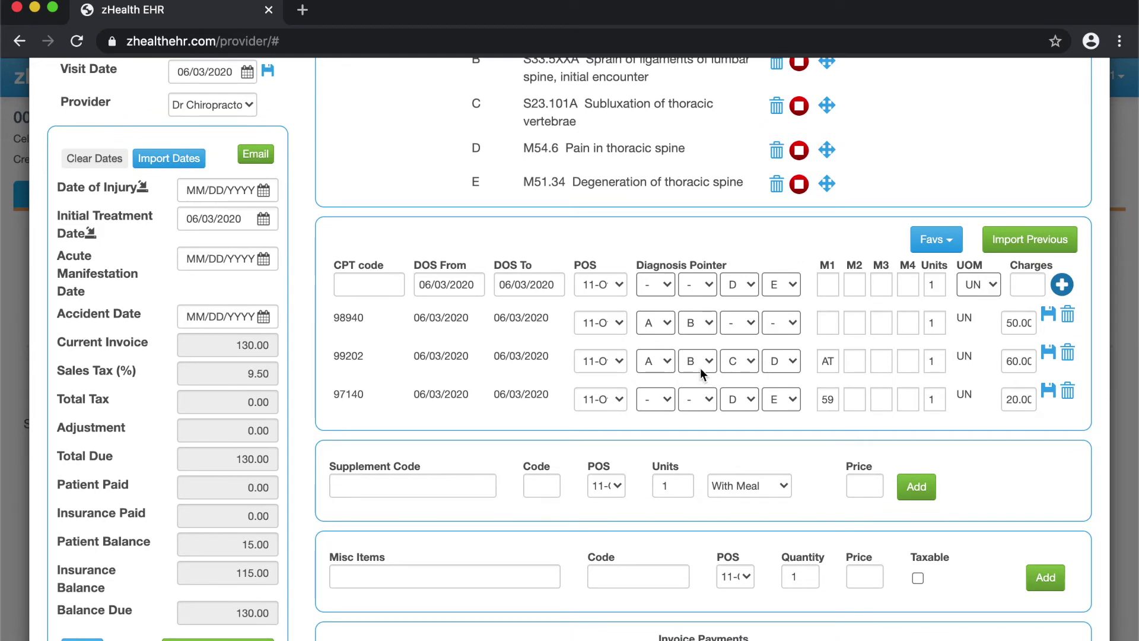
pyautogui.scroll(1, 633, 146)
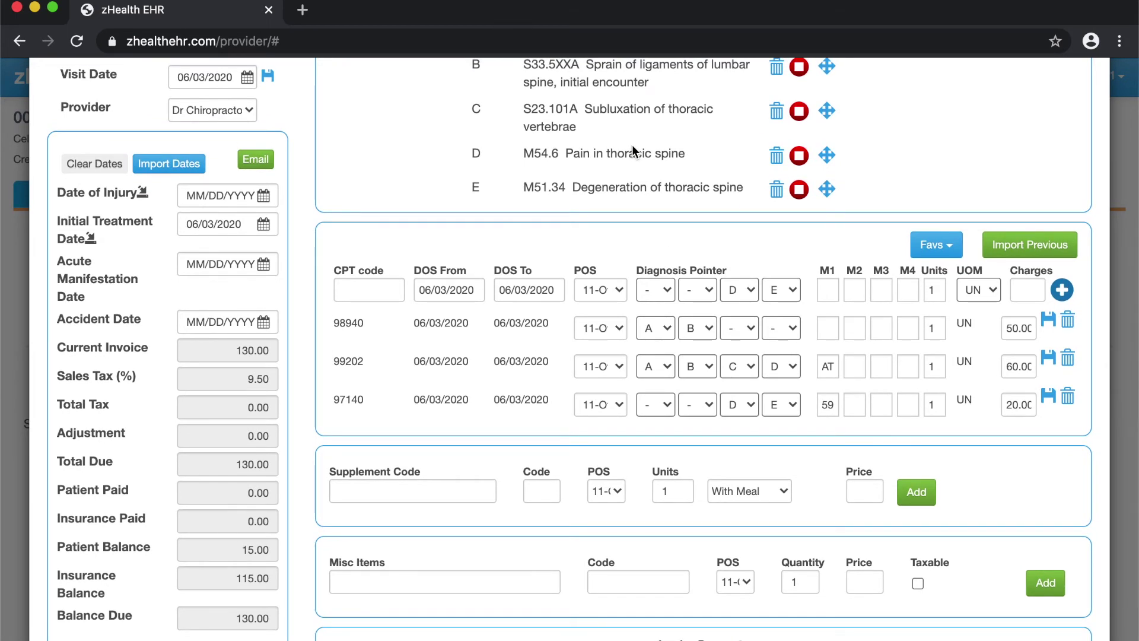
pyautogui.scroll(1, 632, 145)
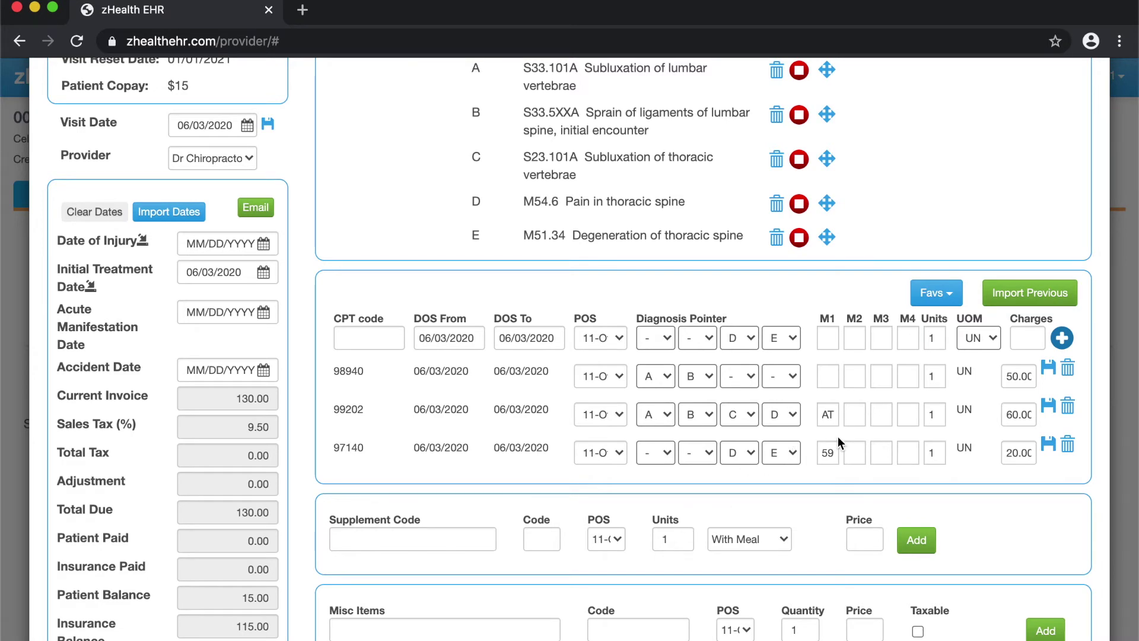
pyautogui.scroll(2, 482, 394)
pyautogui.scroll(-1, 482, 394)
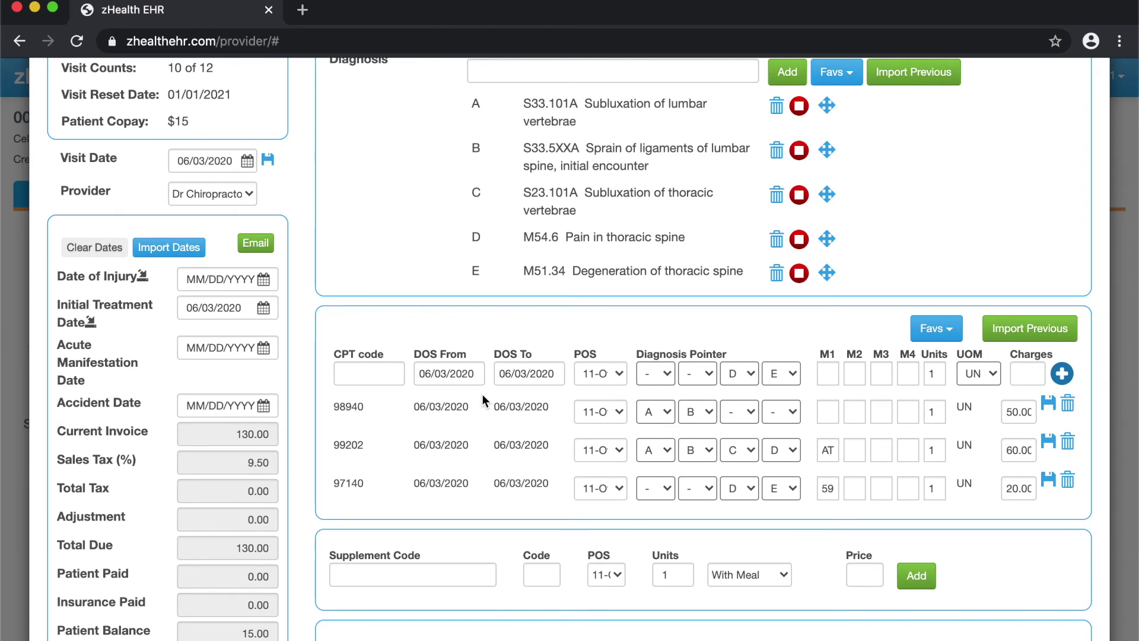
pyautogui.scroll(1, 482, 394)
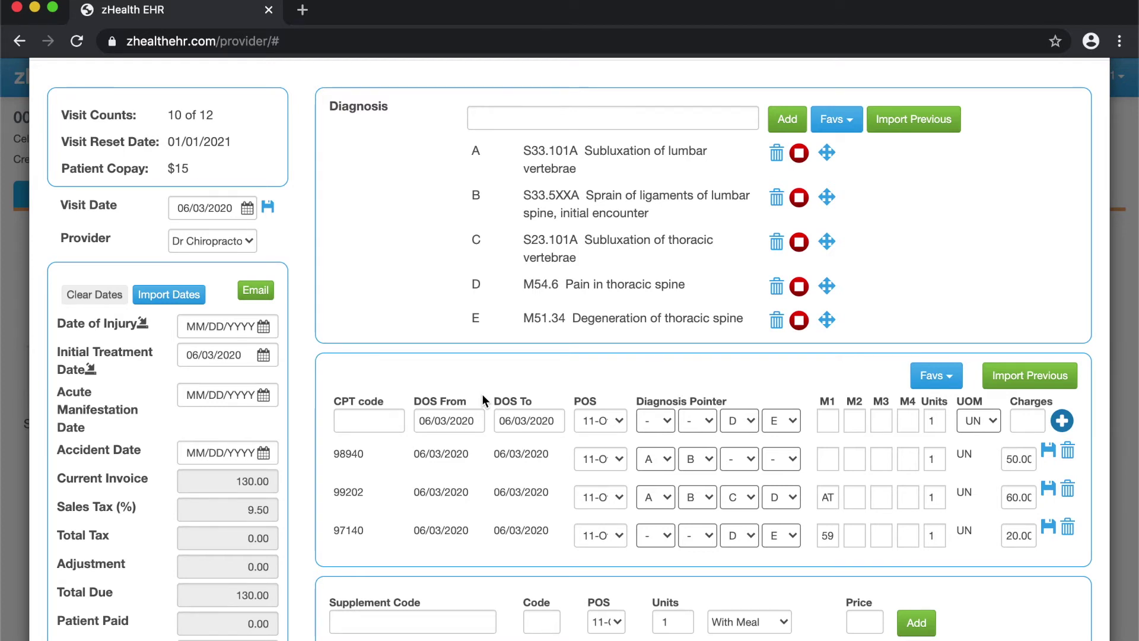
pyautogui.scroll(-1, 408, 319)
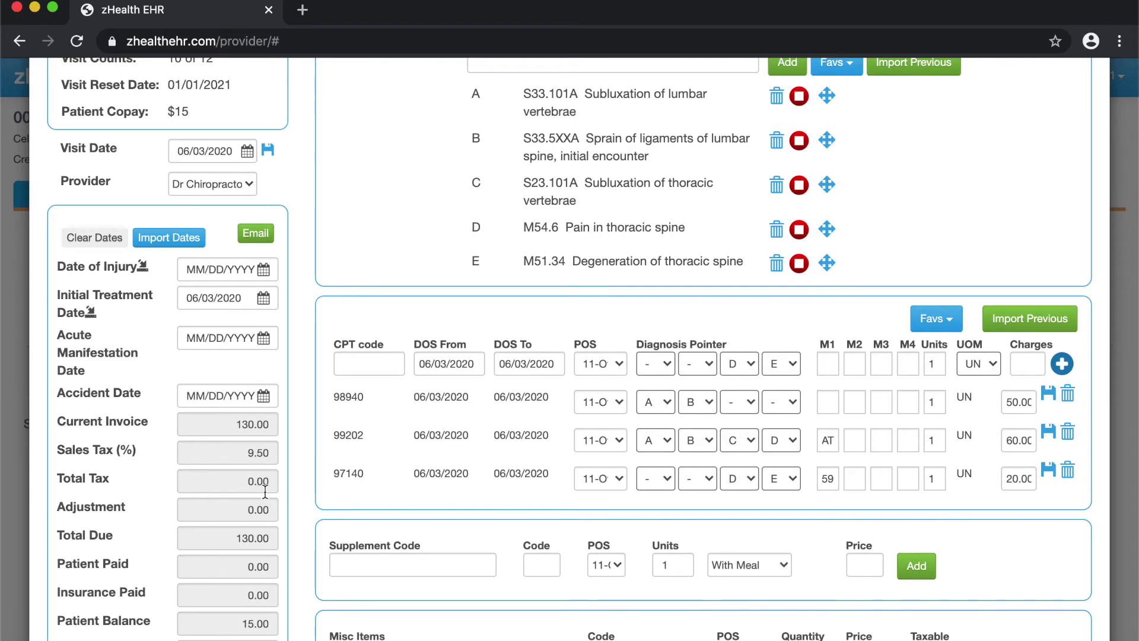
pyautogui.scroll(-1, 264, 491)
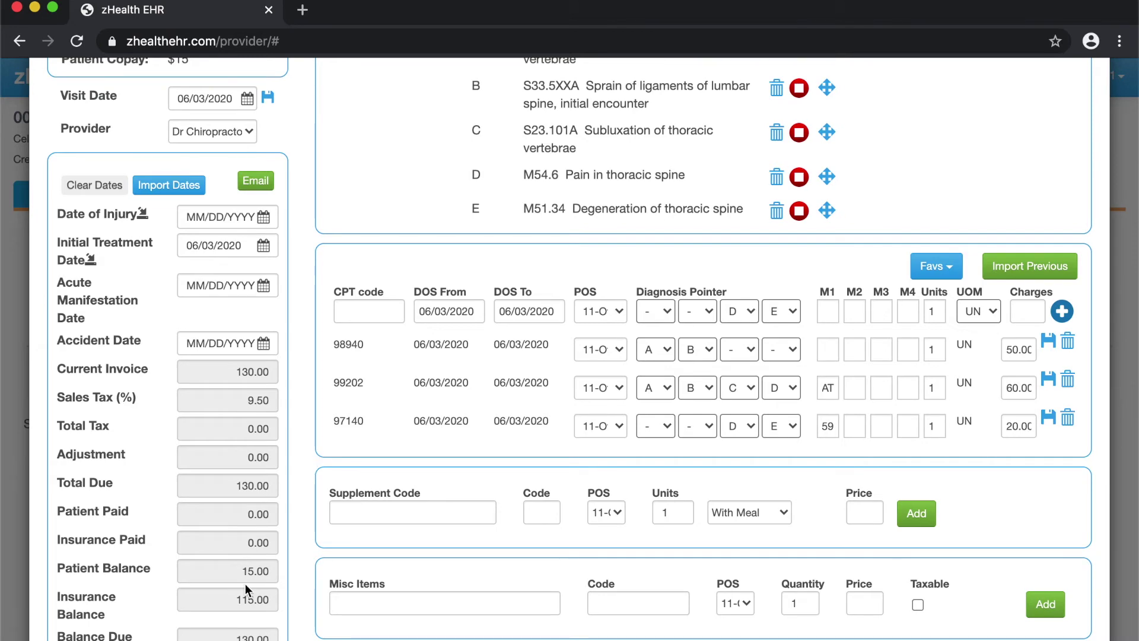
pyautogui.scroll(3, 235, 576)
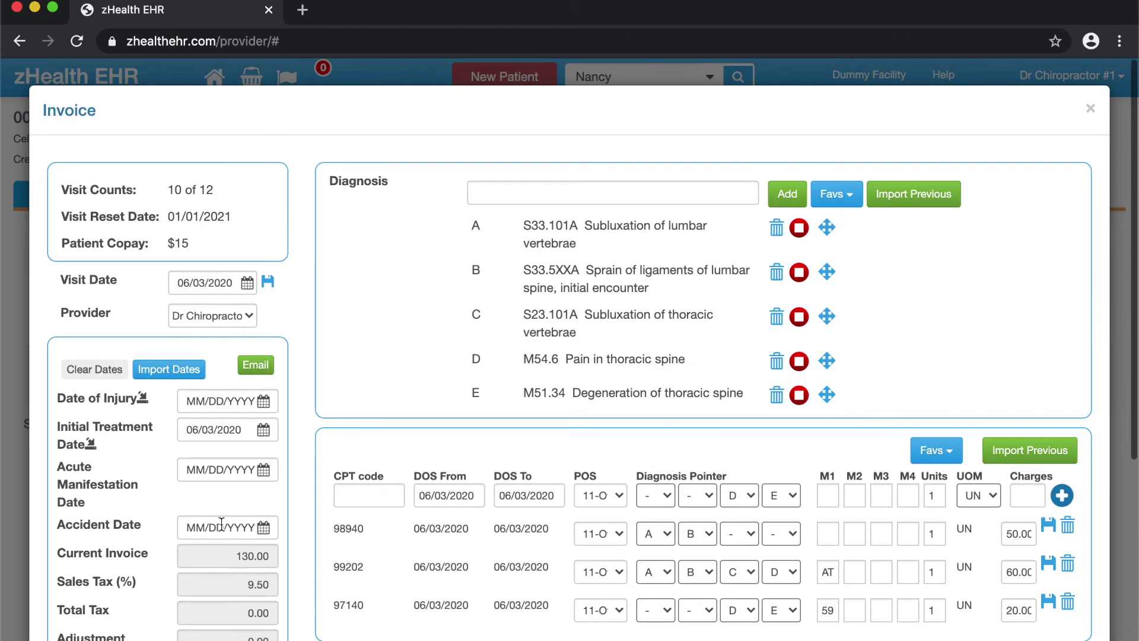
pyautogui.moveTo(209, 244); pyautogui.dragTo(119, 240)
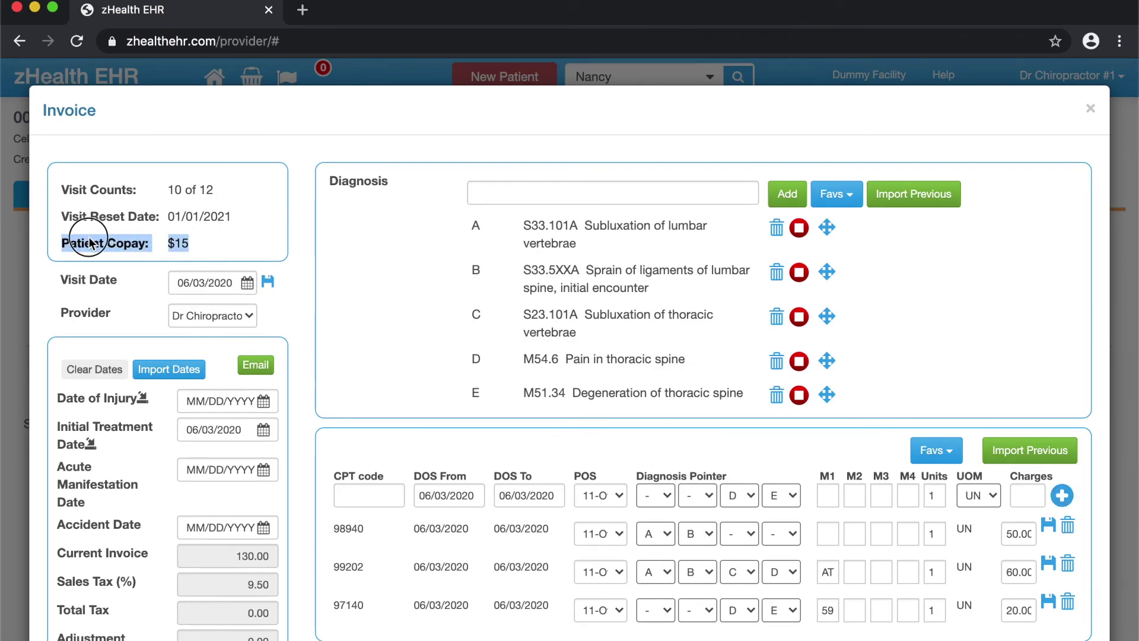
# Add a non-taxable miscellaneous item "Laser therapy" with quantity 1 and a price of 30 to the invoice
pyautogui.scroll(-5, 411, 323)
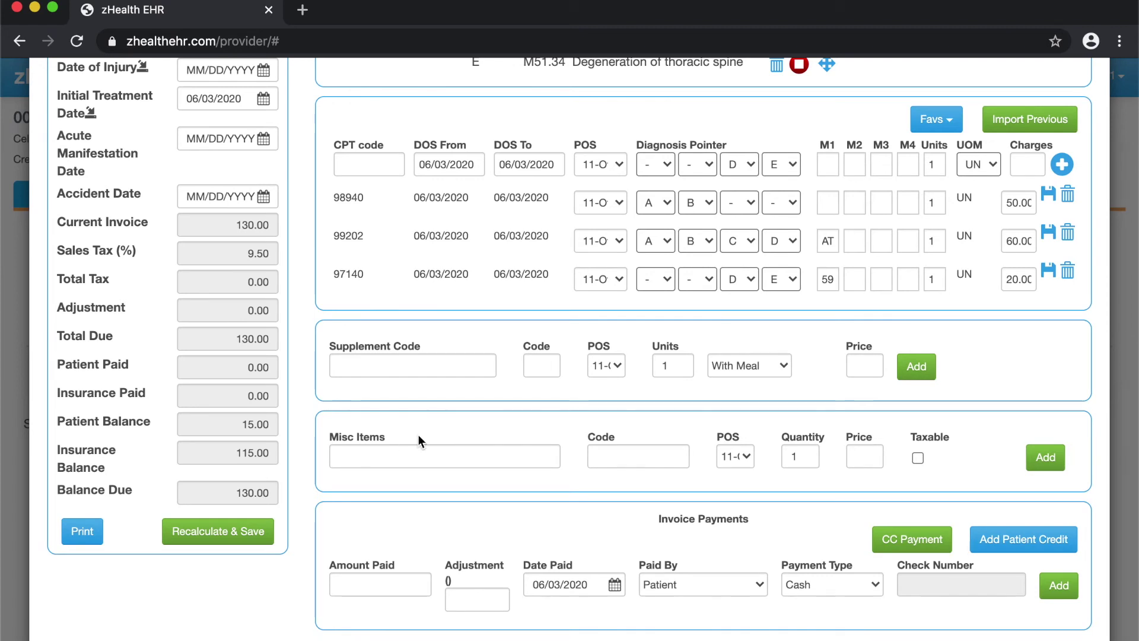
pyautogui.click(457, 457)
pyautogui.write('L')
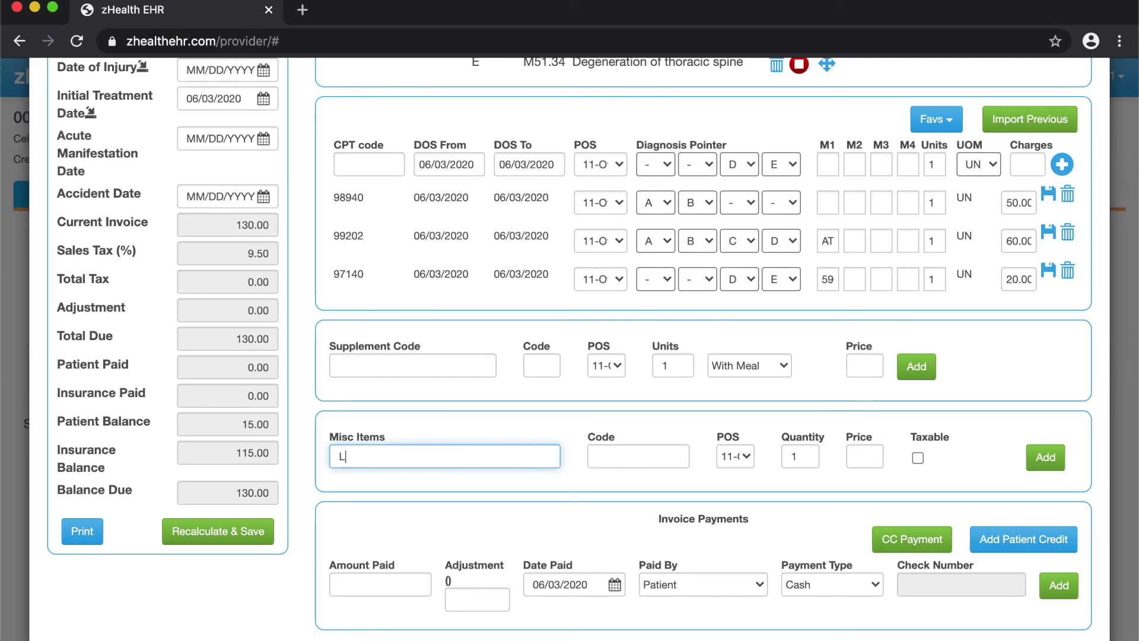
pyautogui.write('aster')
pyautogui.press('BackSpace')
pyautogui.press('BackSpace')
pyautogui.write('er thero')
pyautogui.write('py')
pyautogui.click(864, 457)
pyautogui.write('30')
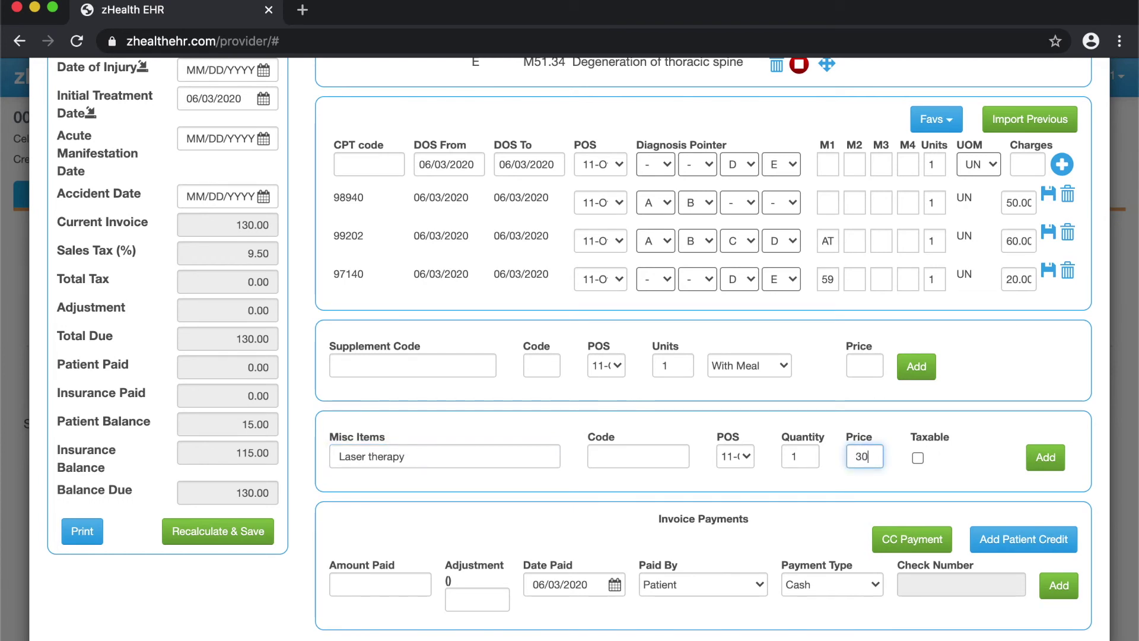
pyautogui.click(1049, 458)
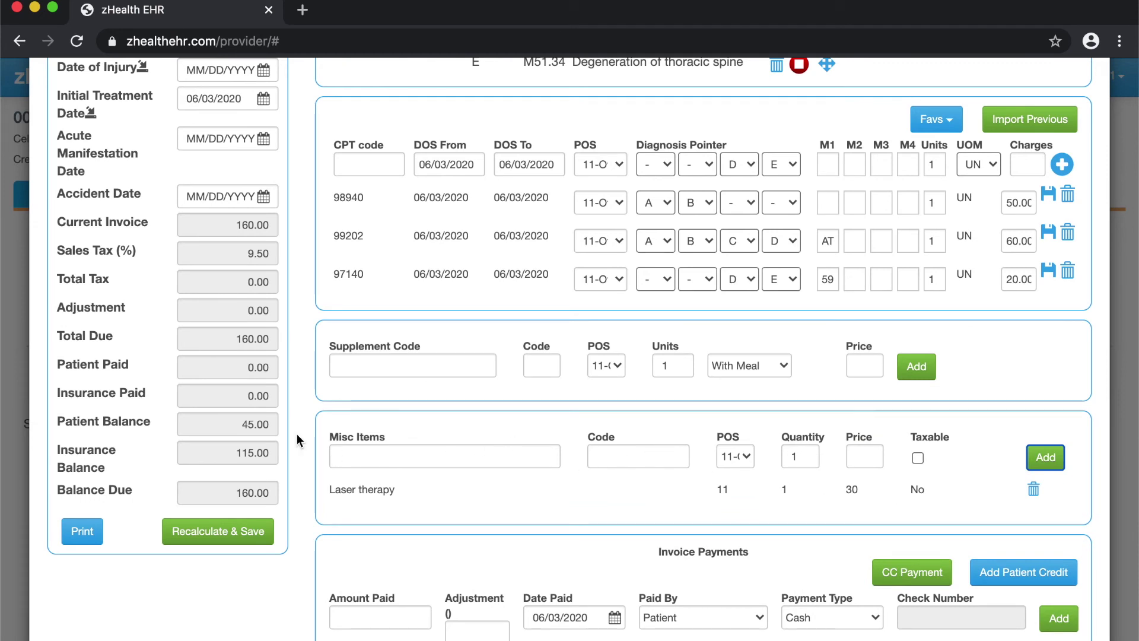
# Choose Energetic Core Cilantro Blend as the supplement on the invoice
pyautogui.click(376, 365)
pyautogui.click(341, 496)
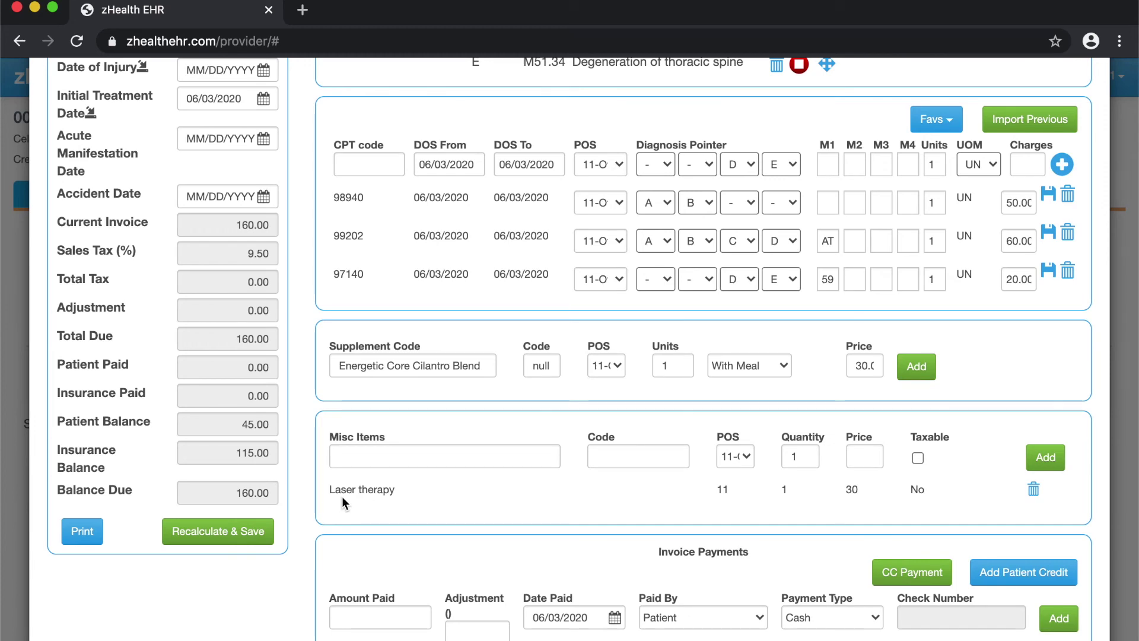
# Set the invoice's date of injury to 03/02/2020
pyautogui.scroll(3, 341, 496)
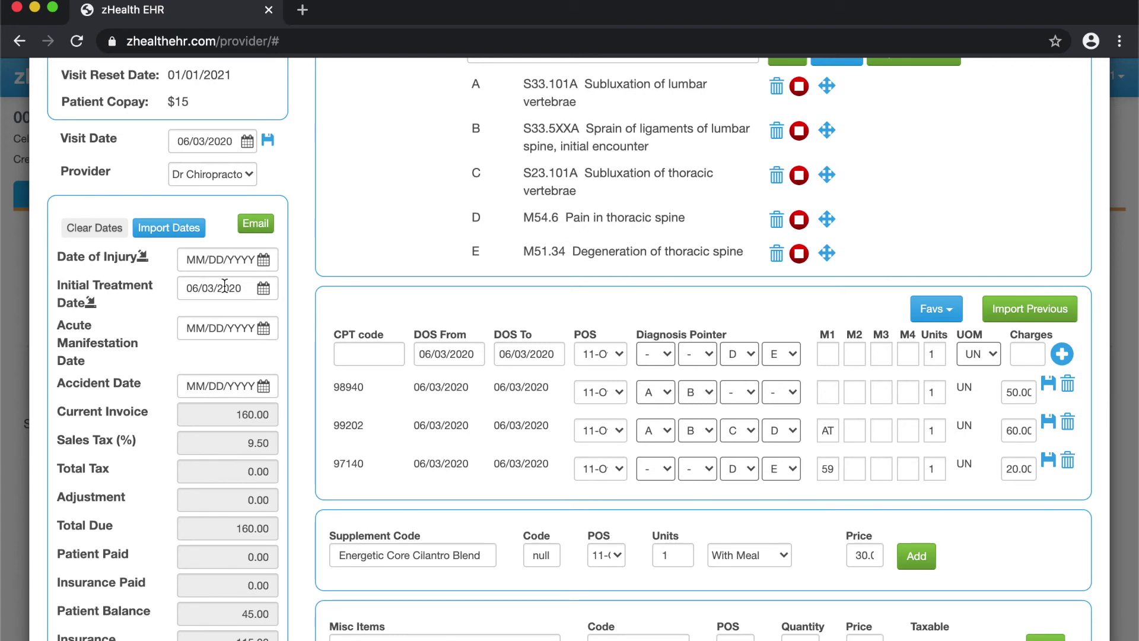
pyautogui.click(220, 261)
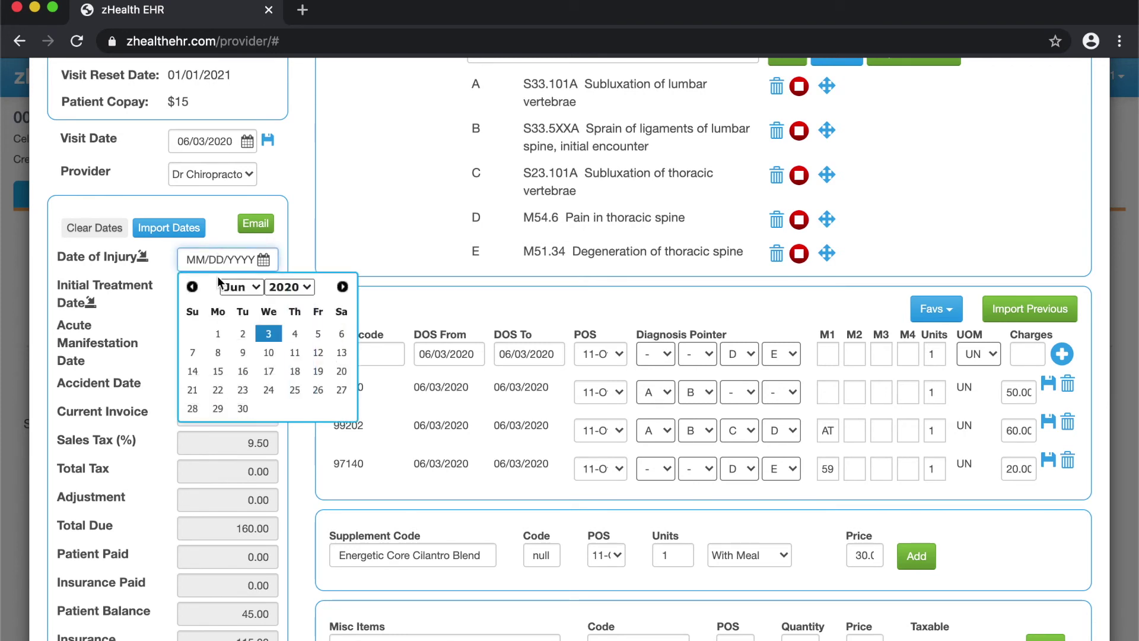
pyautogui.click(192, 286)
pyautogui.click(192, 287)
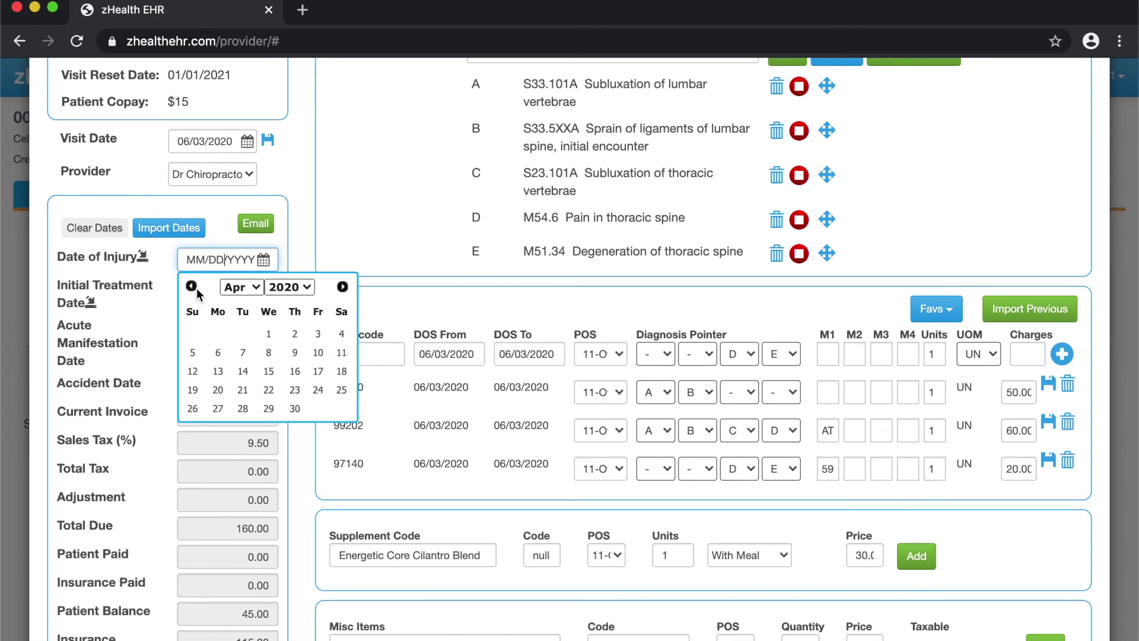
pyautogui.click(192, 287)
pyautogui.click(219, 335)
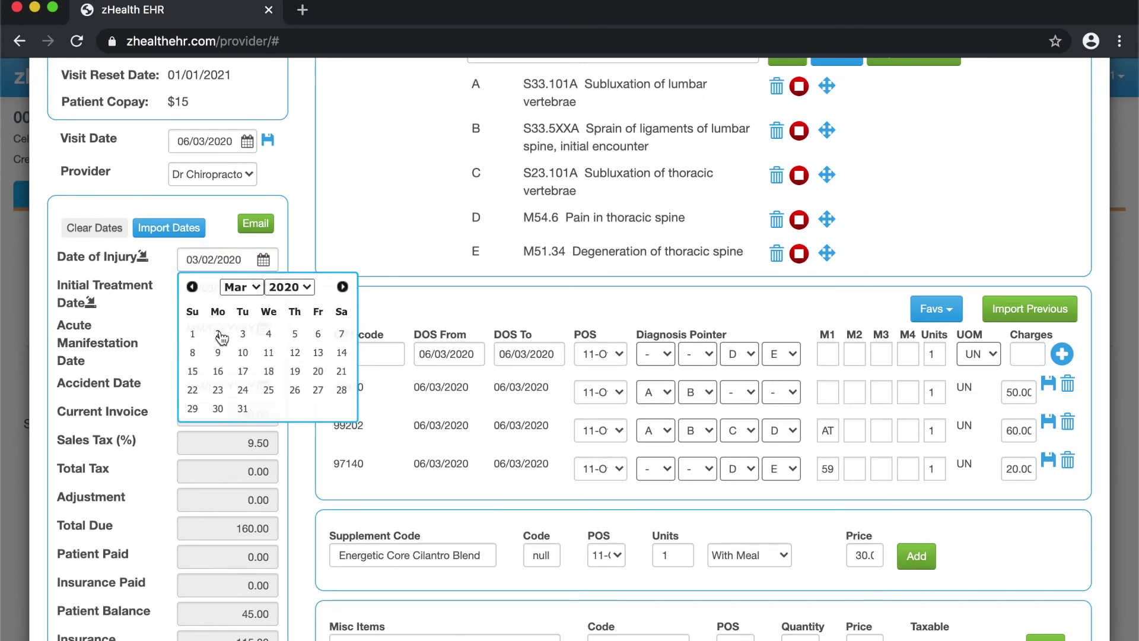
# Set the invoice's initial treatment date to 03/02/2020
pyautogui.click(217, 289)
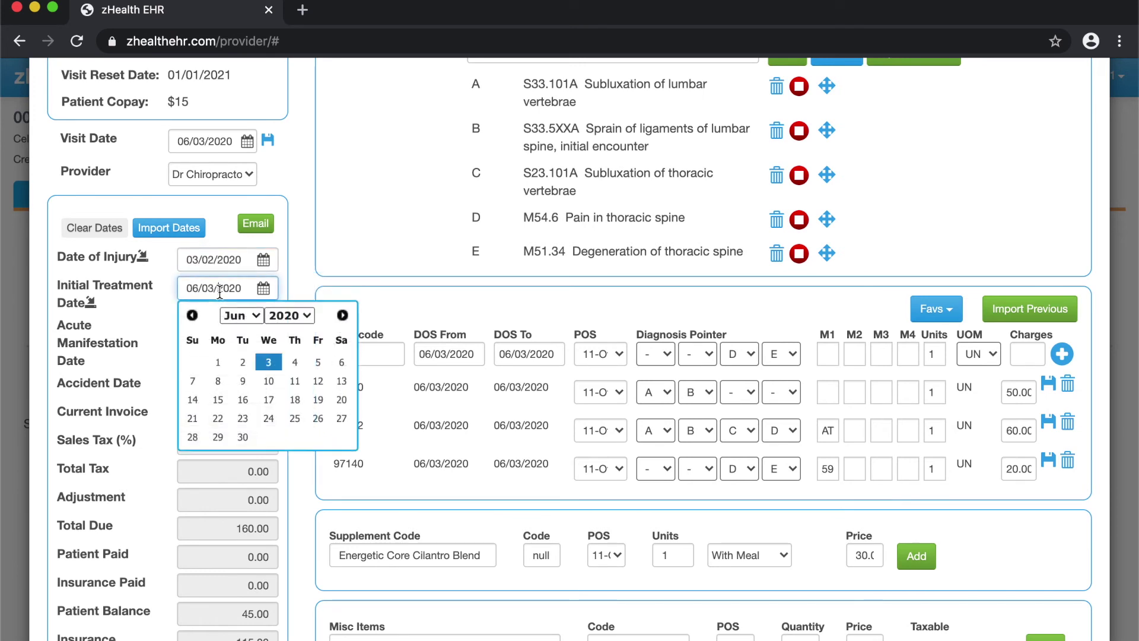
pyautogui.click(192, 315)
pyautogui.click(192, 315)
pyautogui.click(192, 315)
pyautogui.click(247, 363)
pyautogui.click(230, 295)
pyautogui.click(217, 361)
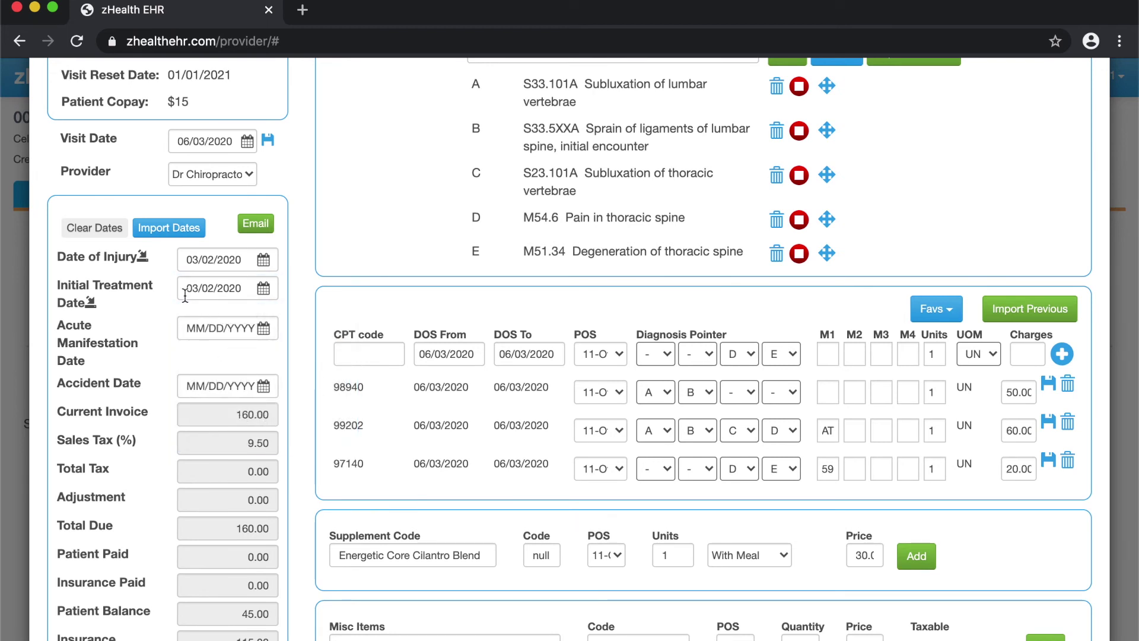
# Recalculate and save the invoice with the updated injury and treatment dates
pyautogui.scroll(-3, 304, 349)
pyautogui.click(210, 500)
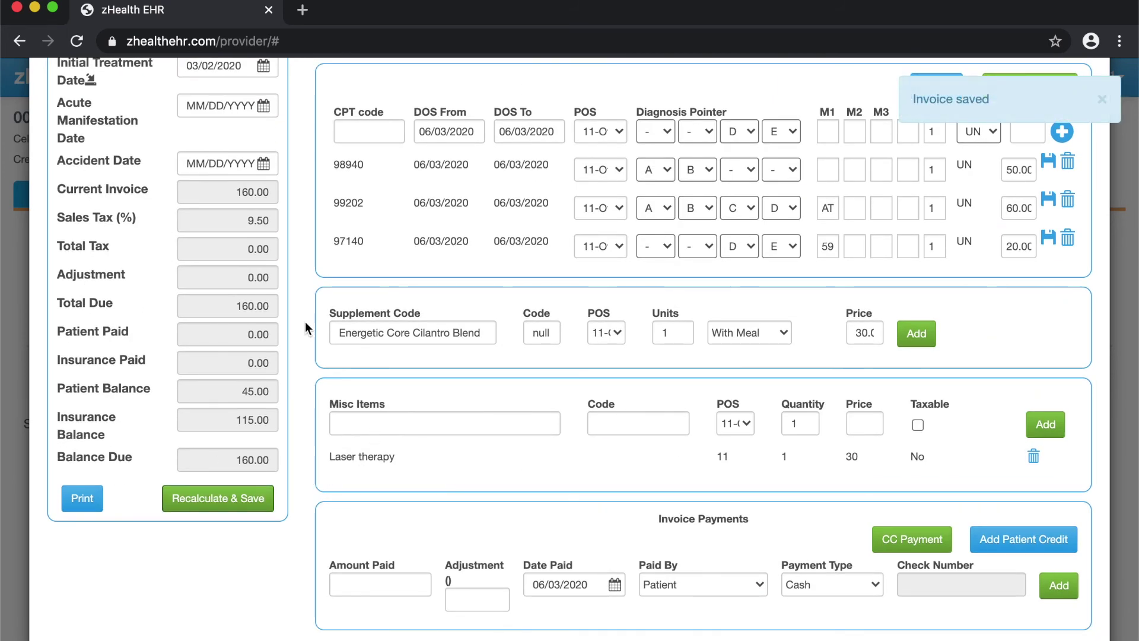
pyautogui.scroll(3, 303, 321)
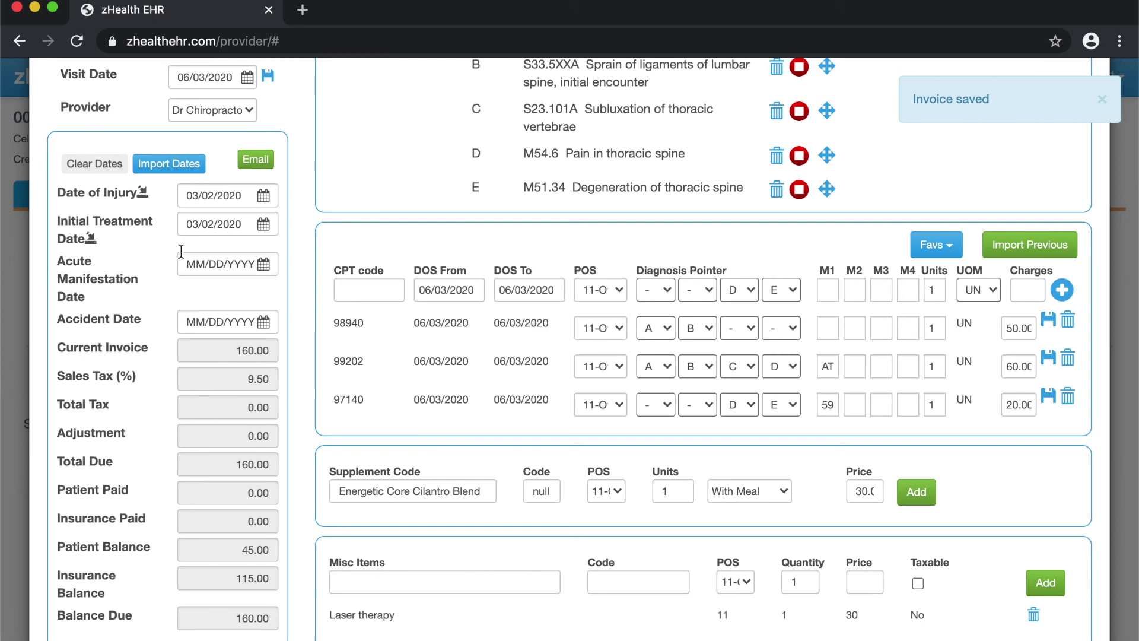
pyautogui.scroll(-3, 181, 252)
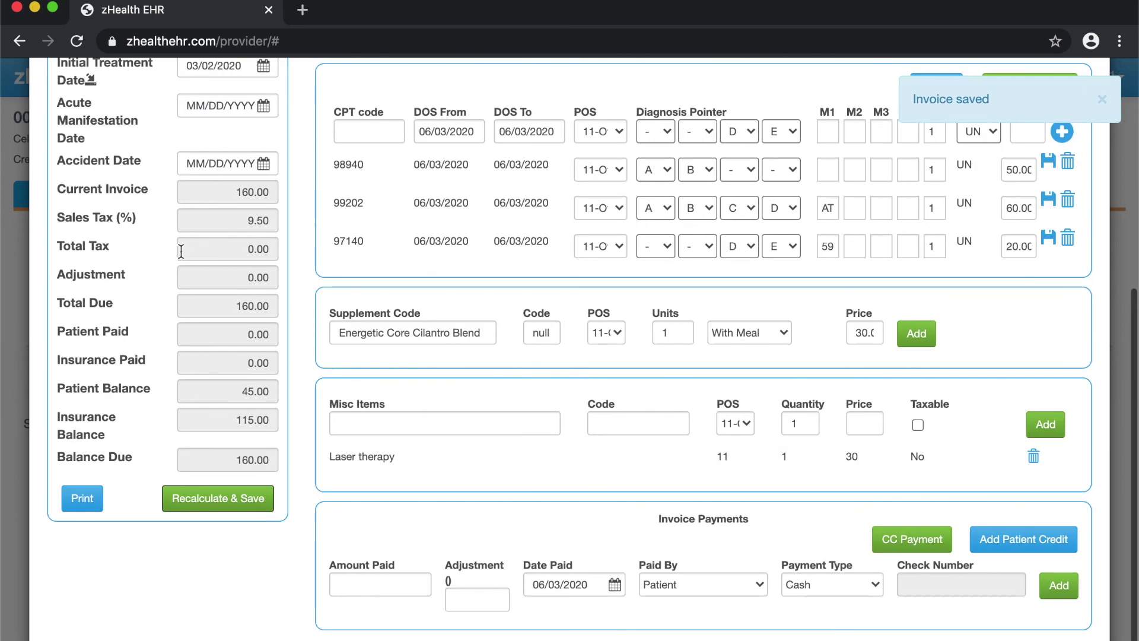
pyautogui.click(204, 507)
pyautogui.scroll(6, 584, 380)
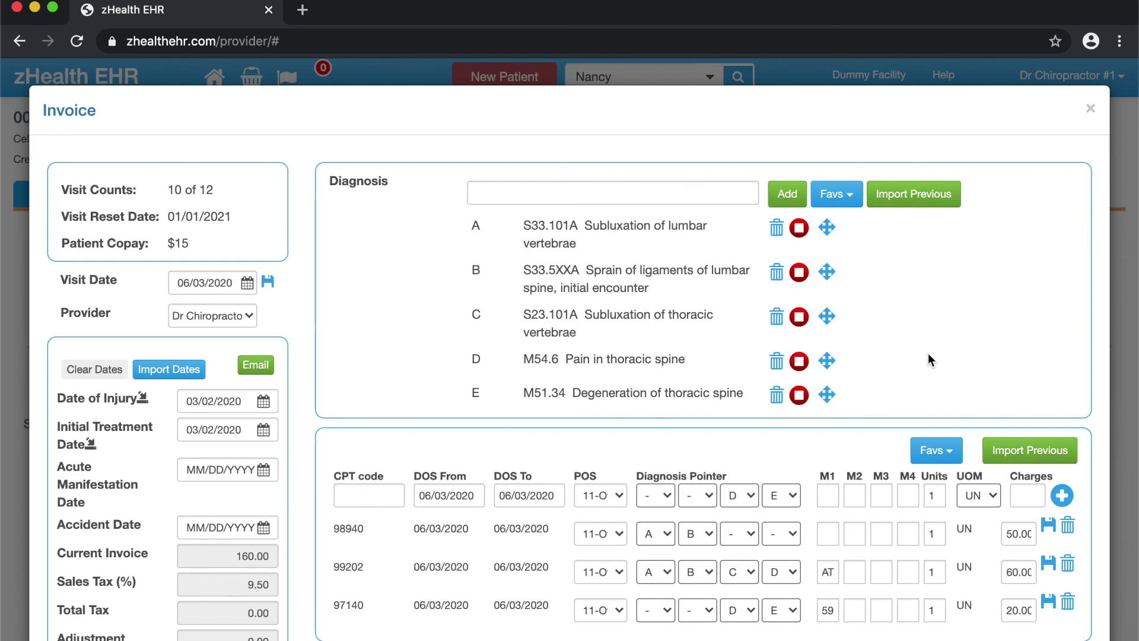
pyautogui.scroll(-6, 929, 360)
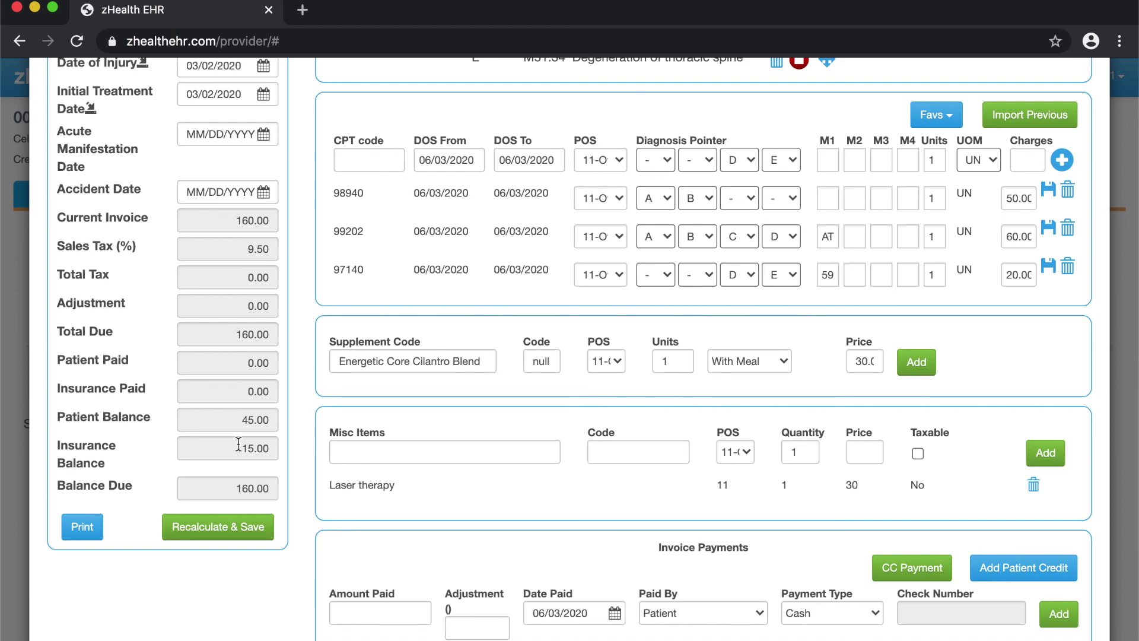
pyautogui.scroll(6, 238, 444)
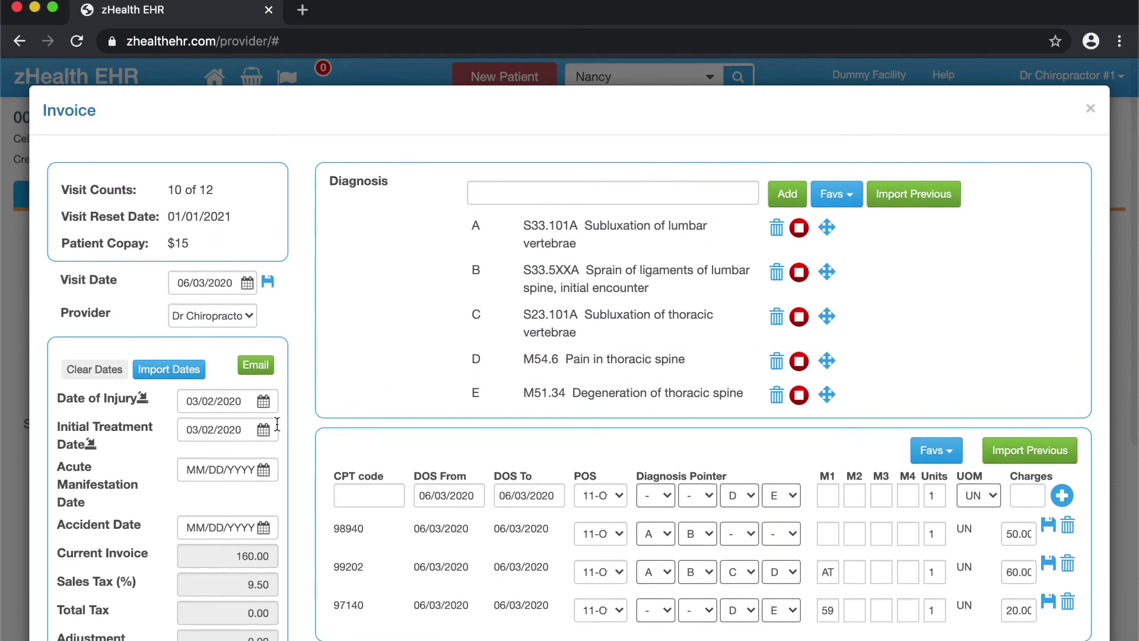